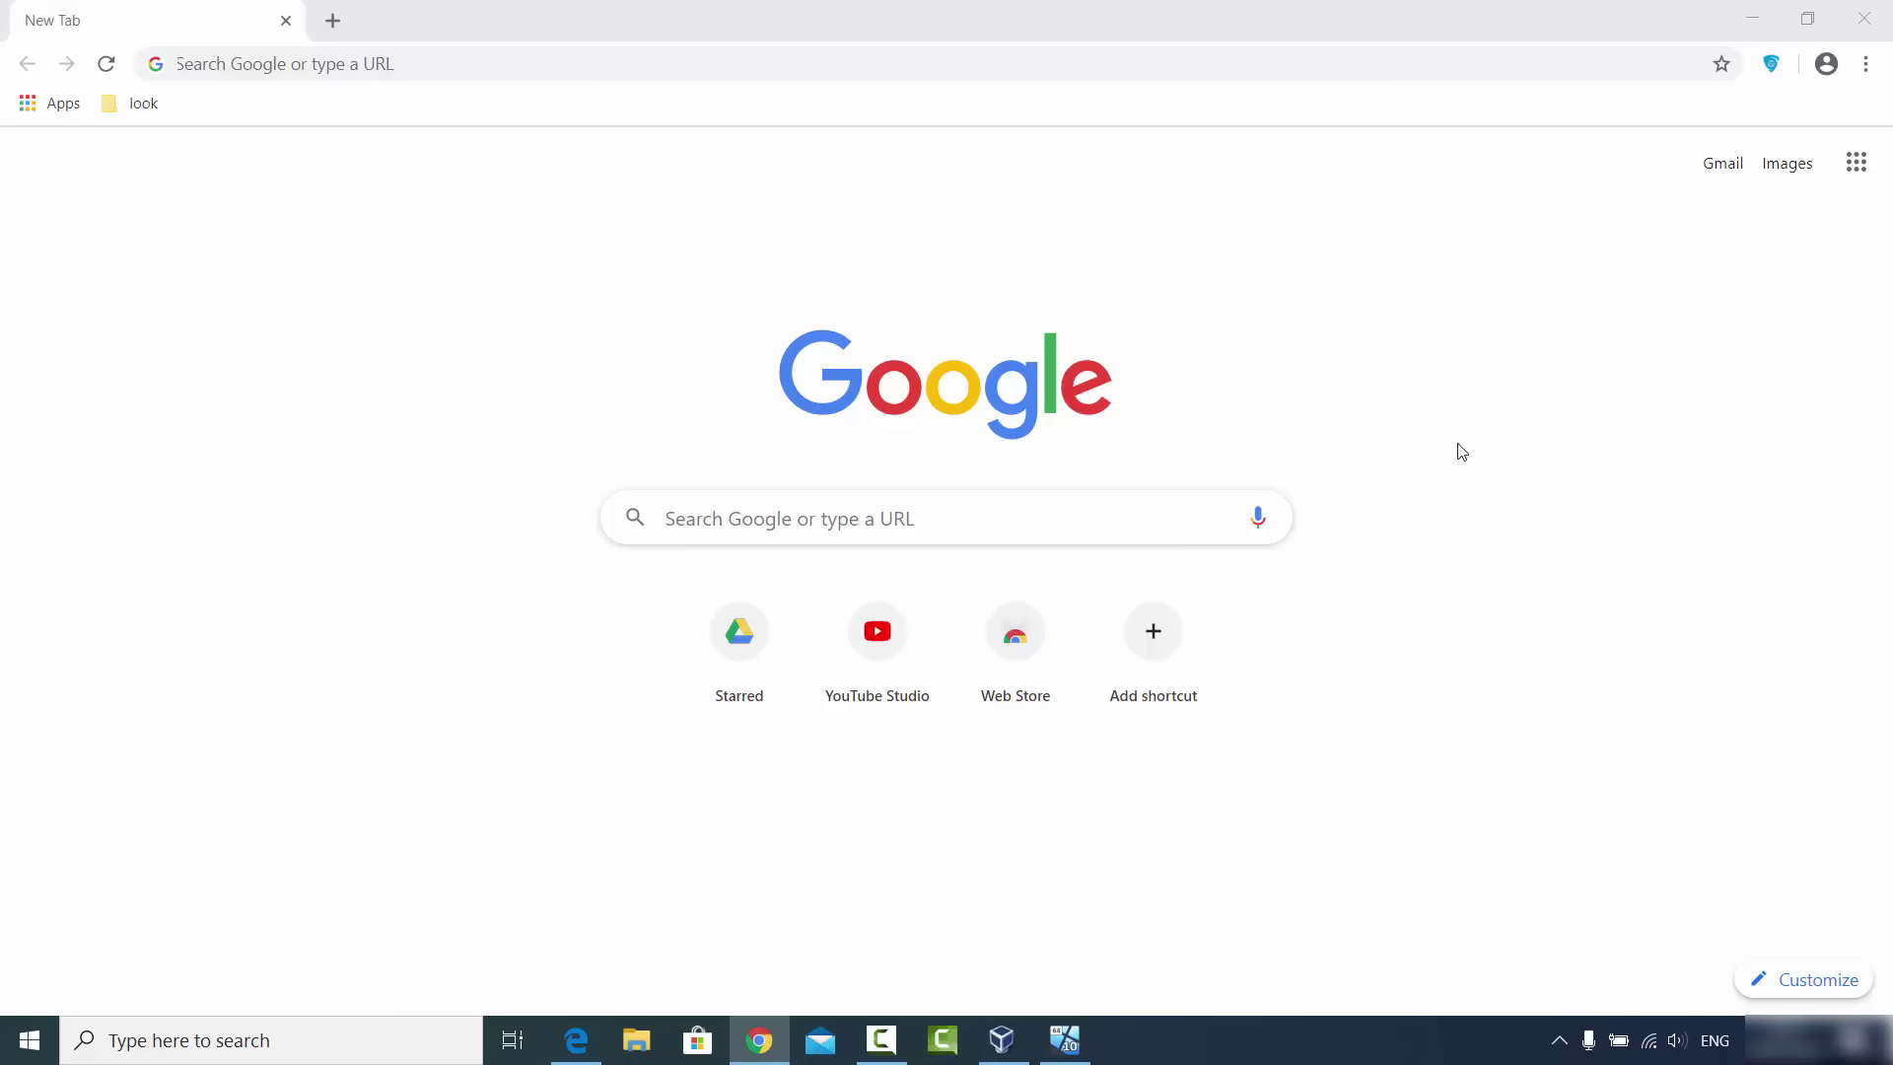
Open Chrome's three-dot main menu from the New Tab page.
left_click(1864, 66)
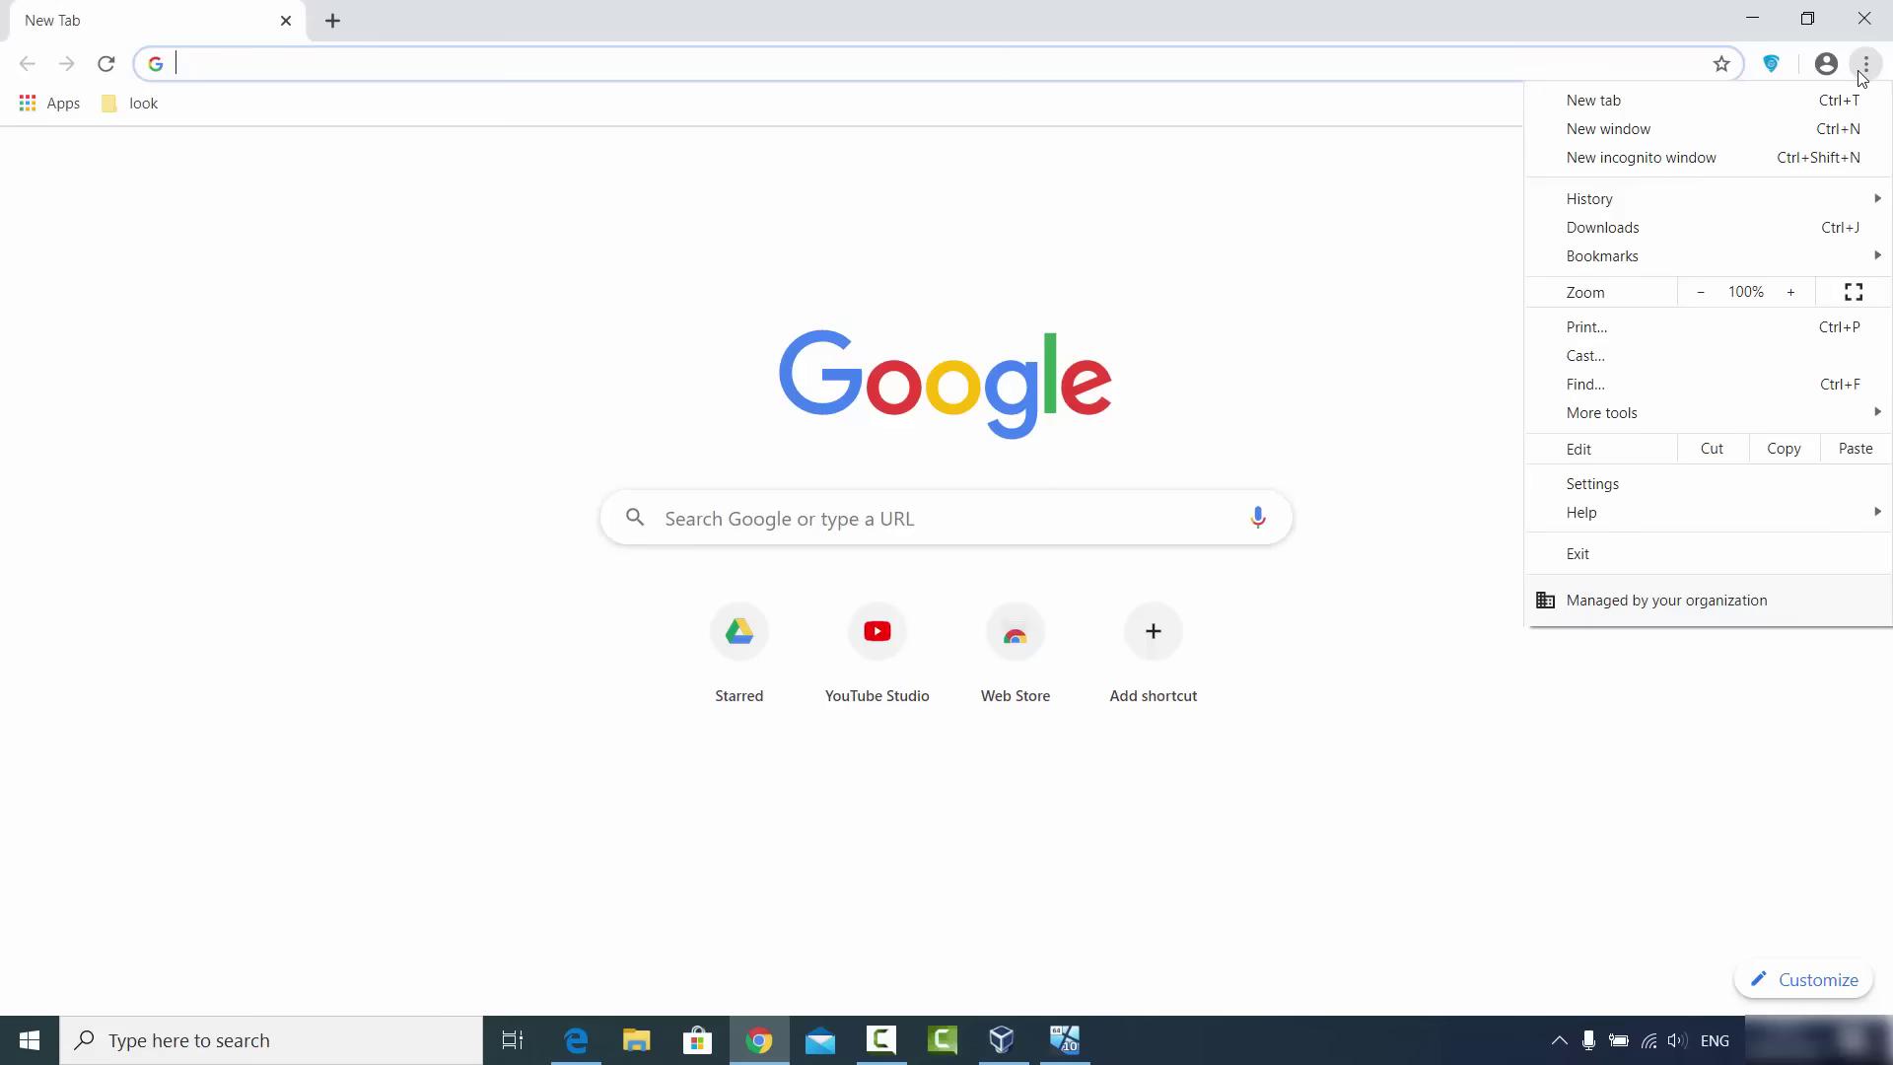
Go to Settings > Privacy and security > Site Settings > Camera to view camera permissions.
left_click(1599, 484)
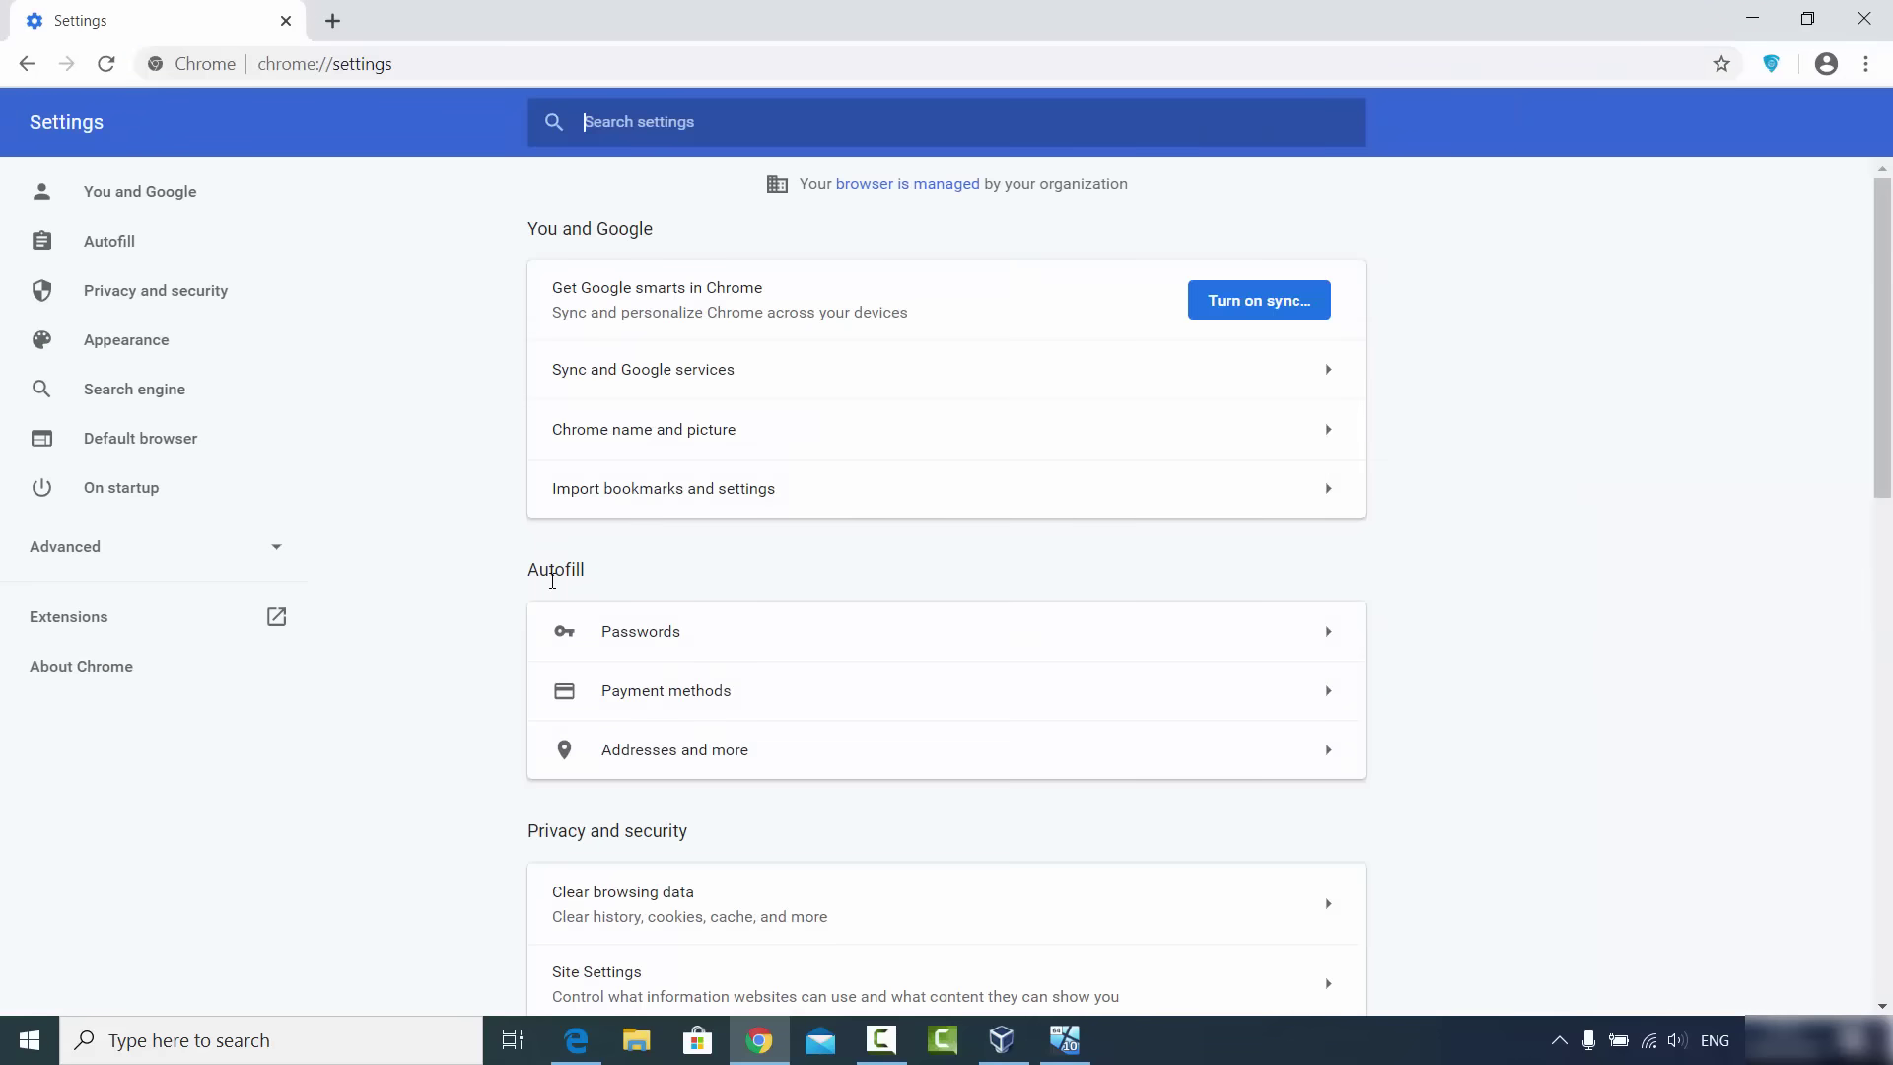
scroll(859, 498, "down", 2)
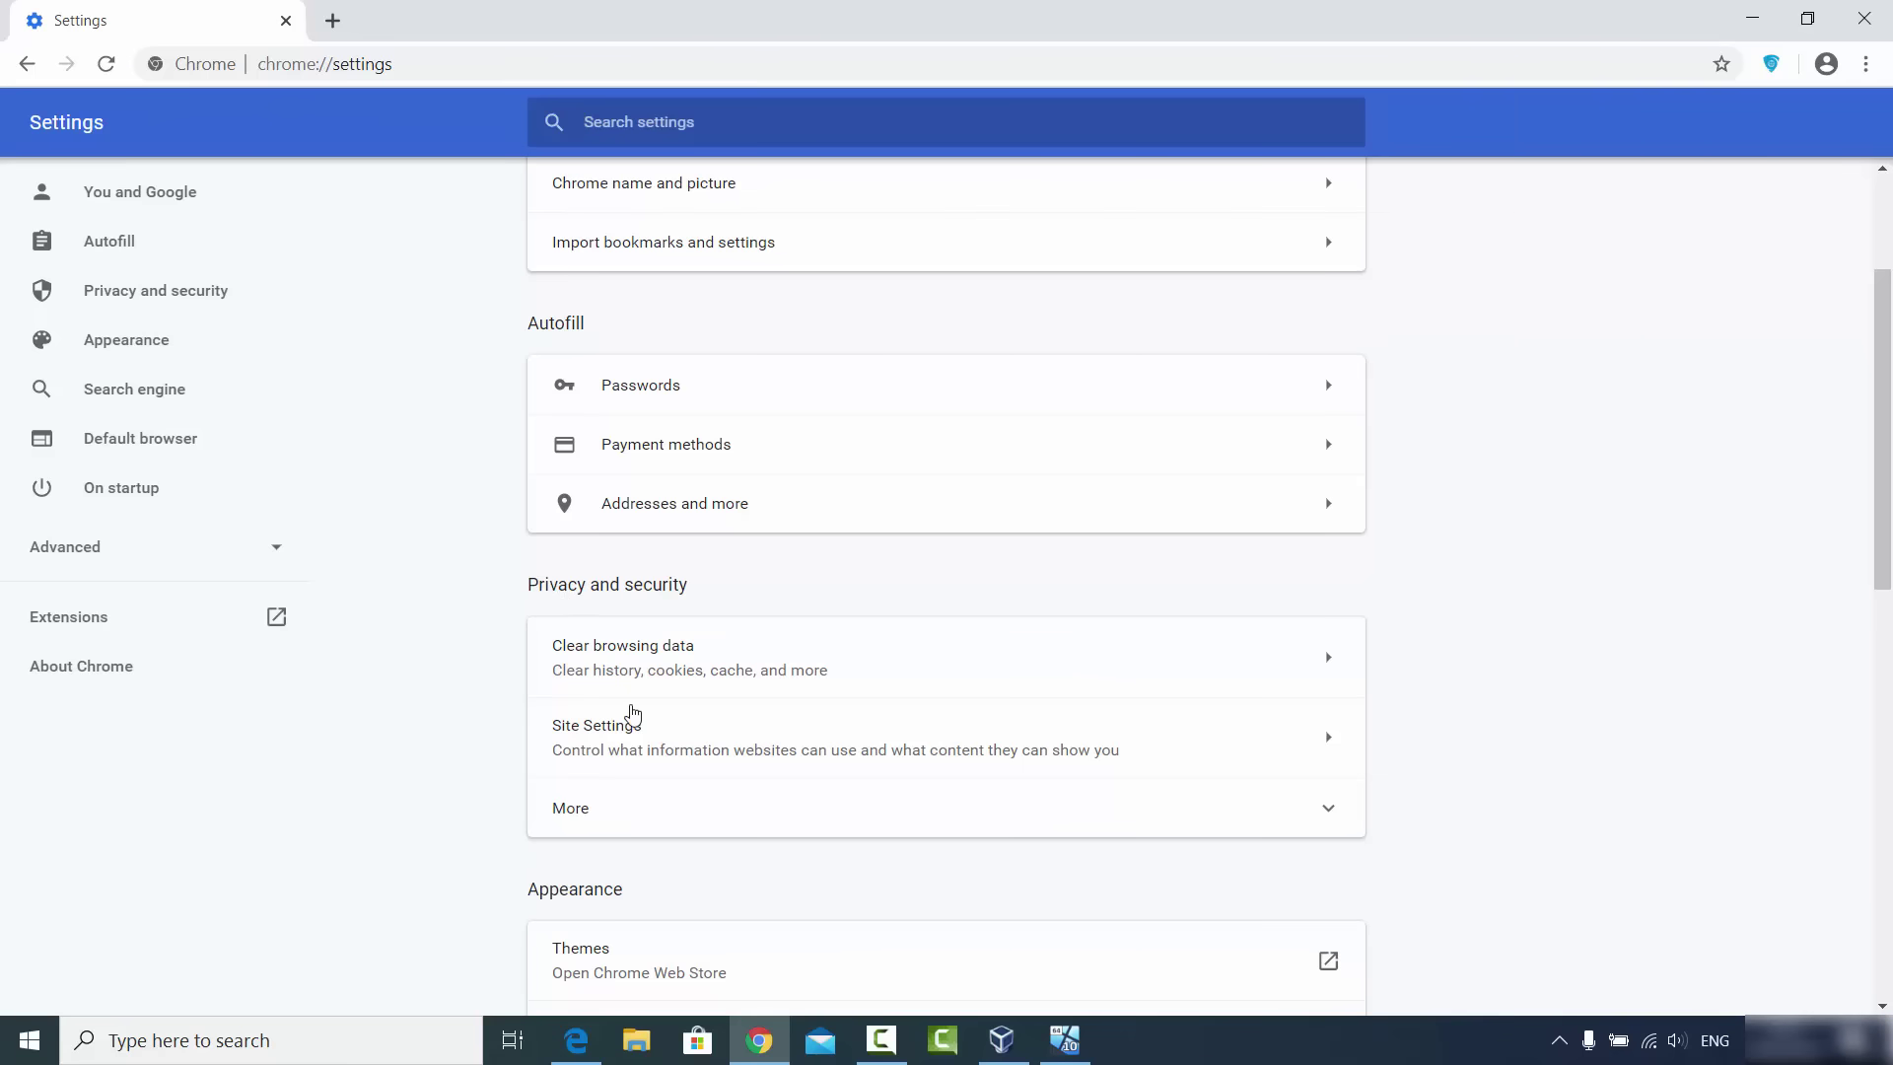
left_click(645, 749)
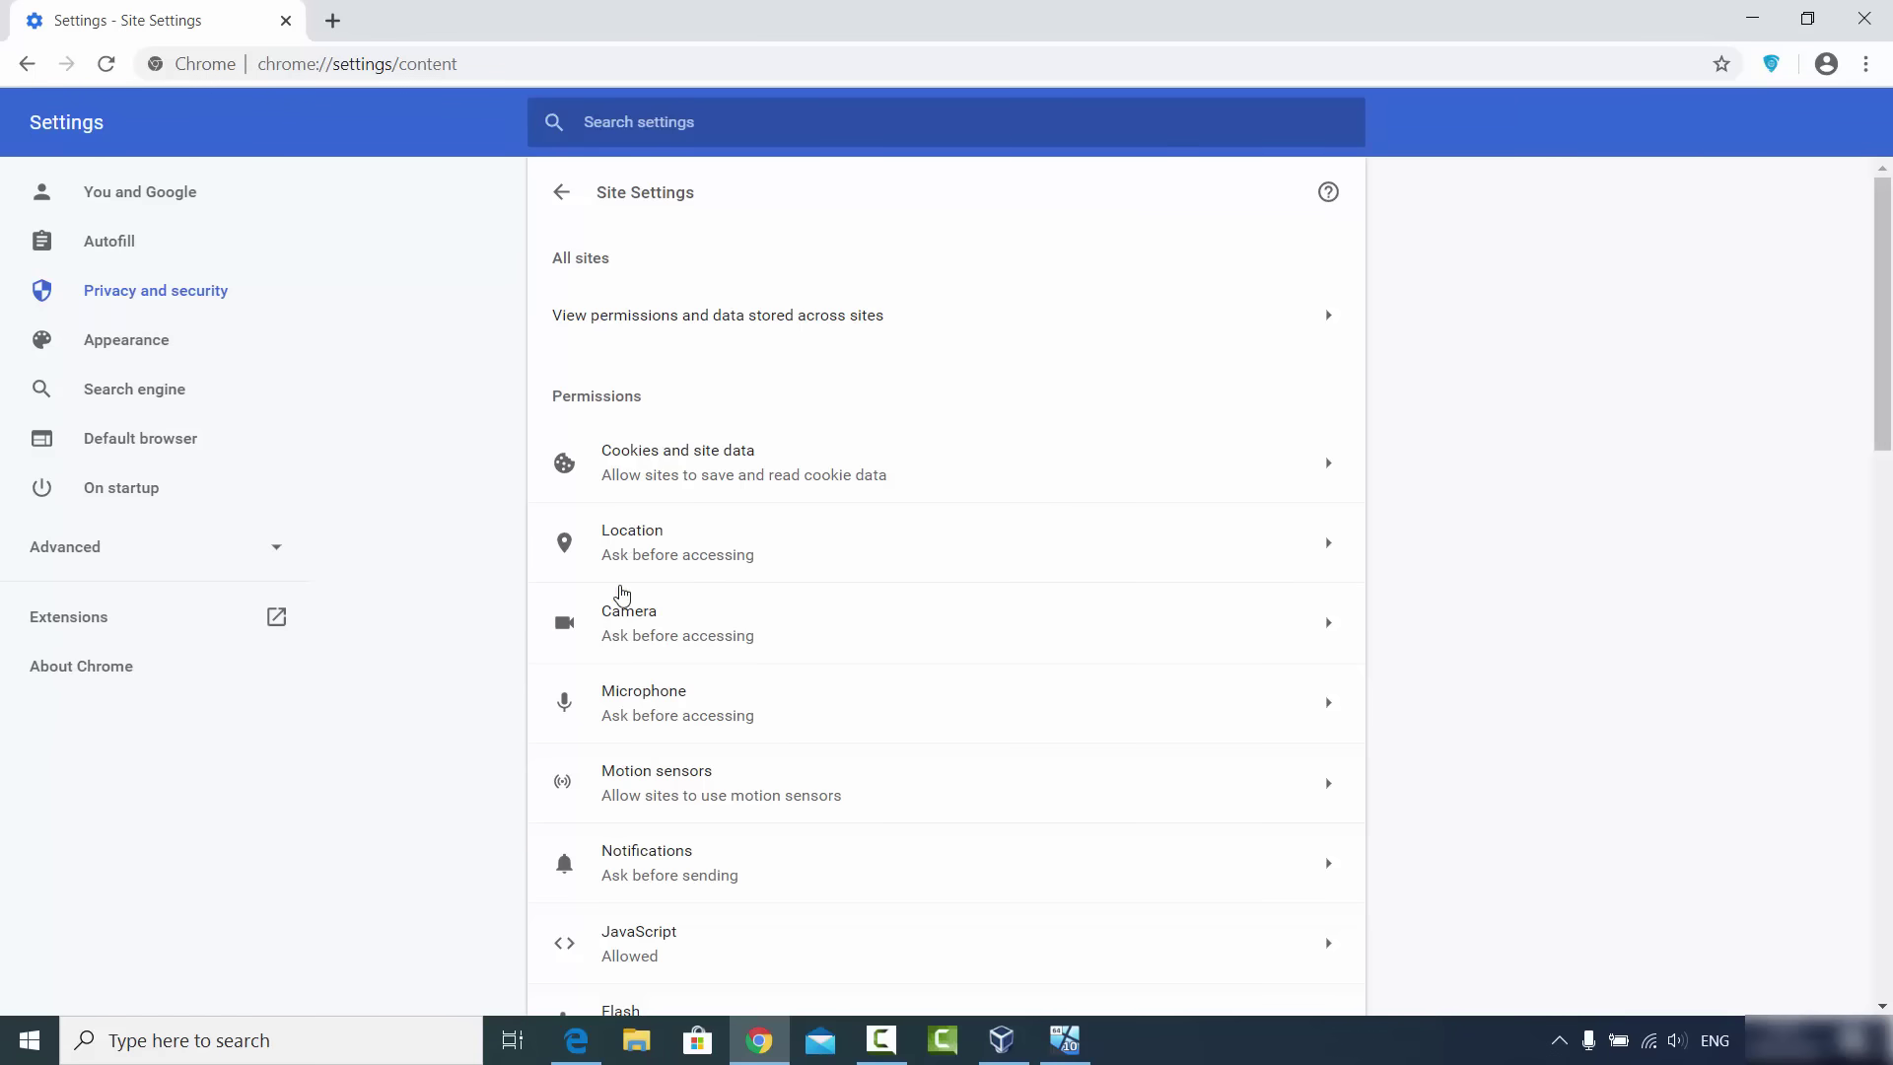
left_click(668, 638)
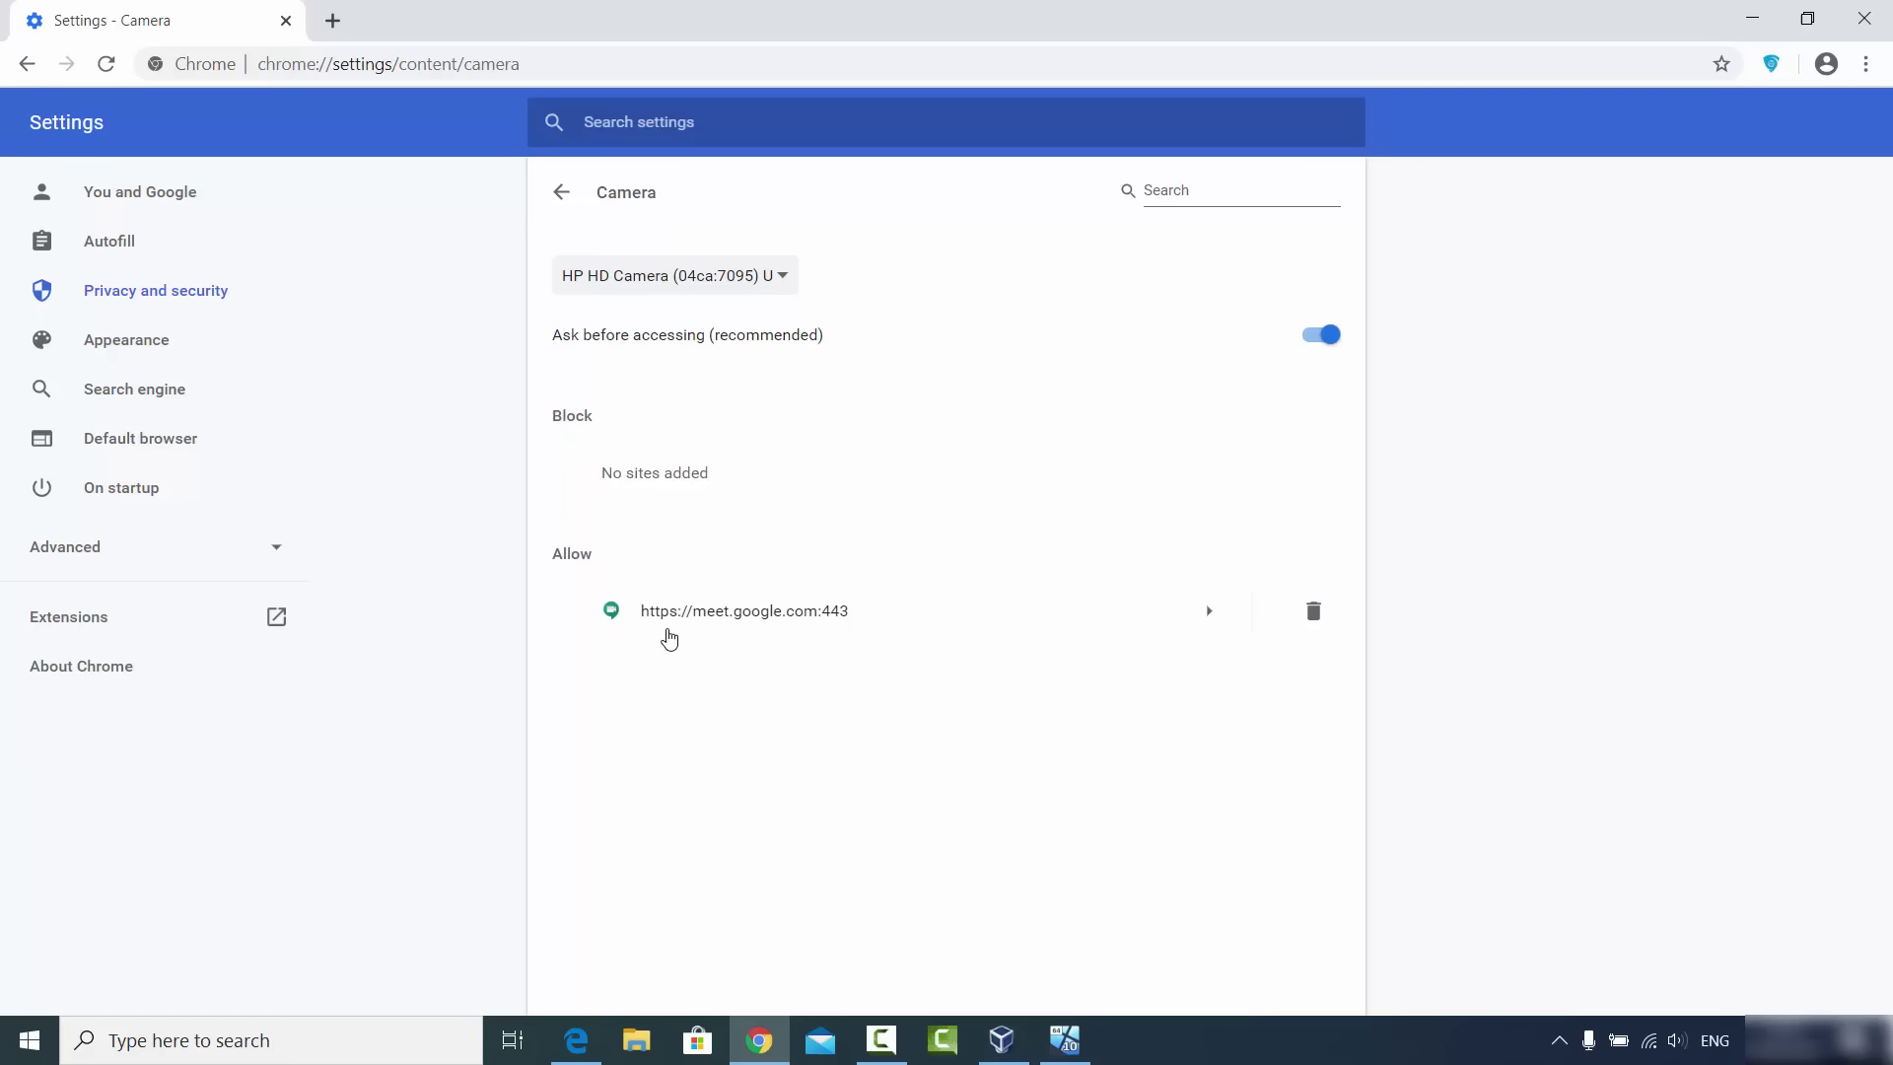
left_click(1317, 338)
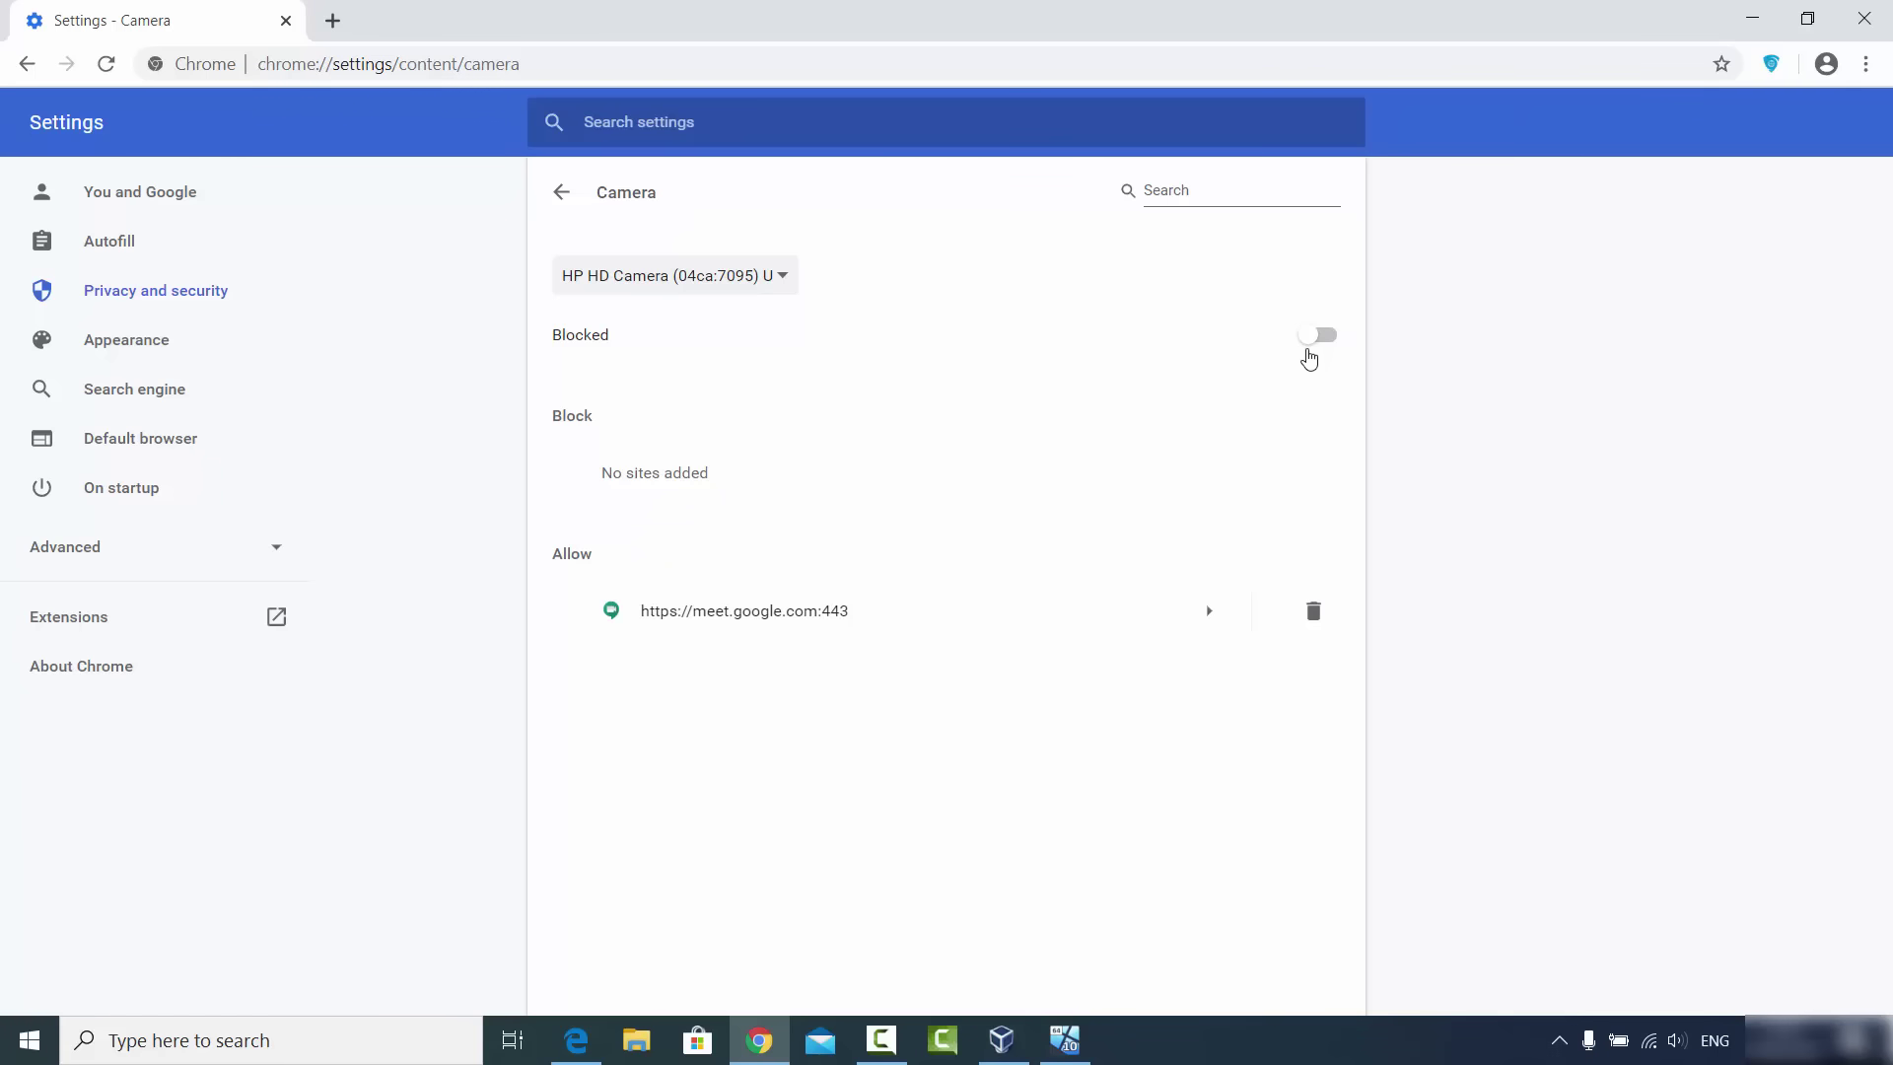
left_click(1326, 341)
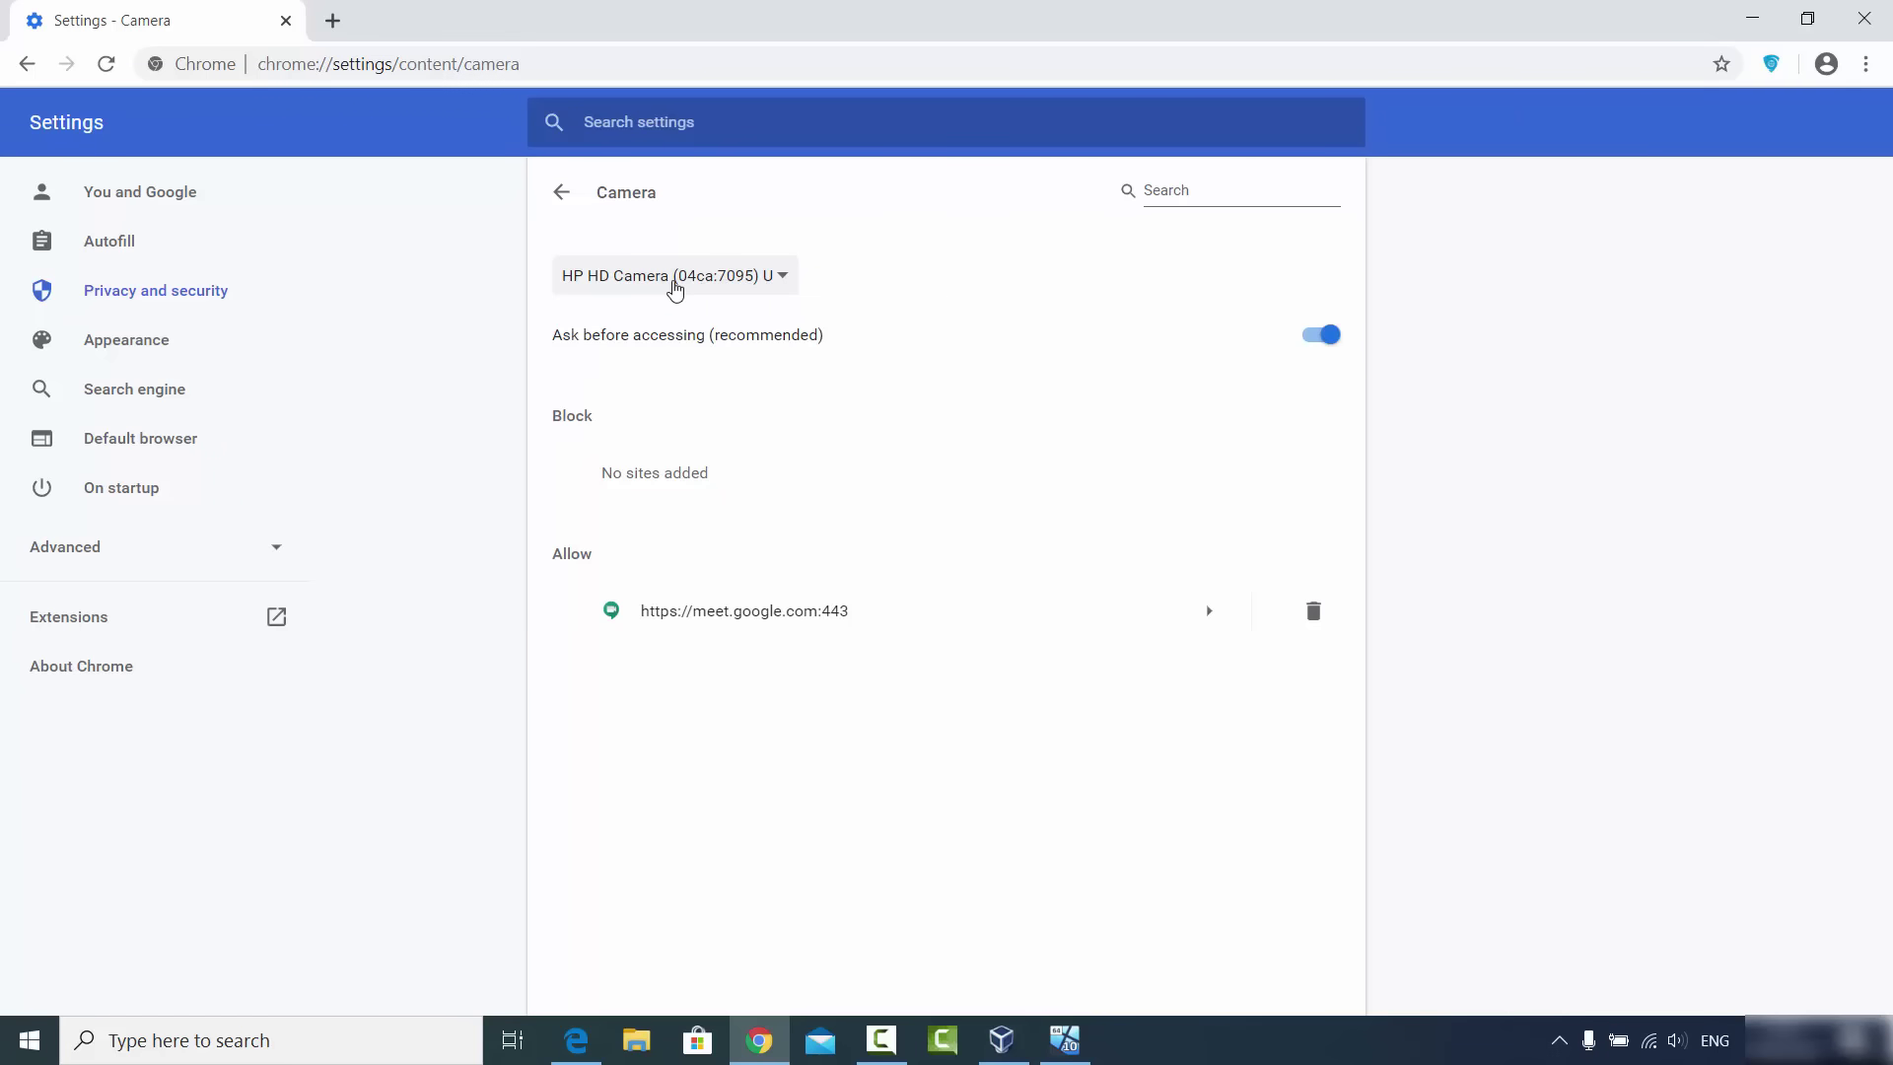
left_click(779, 280)
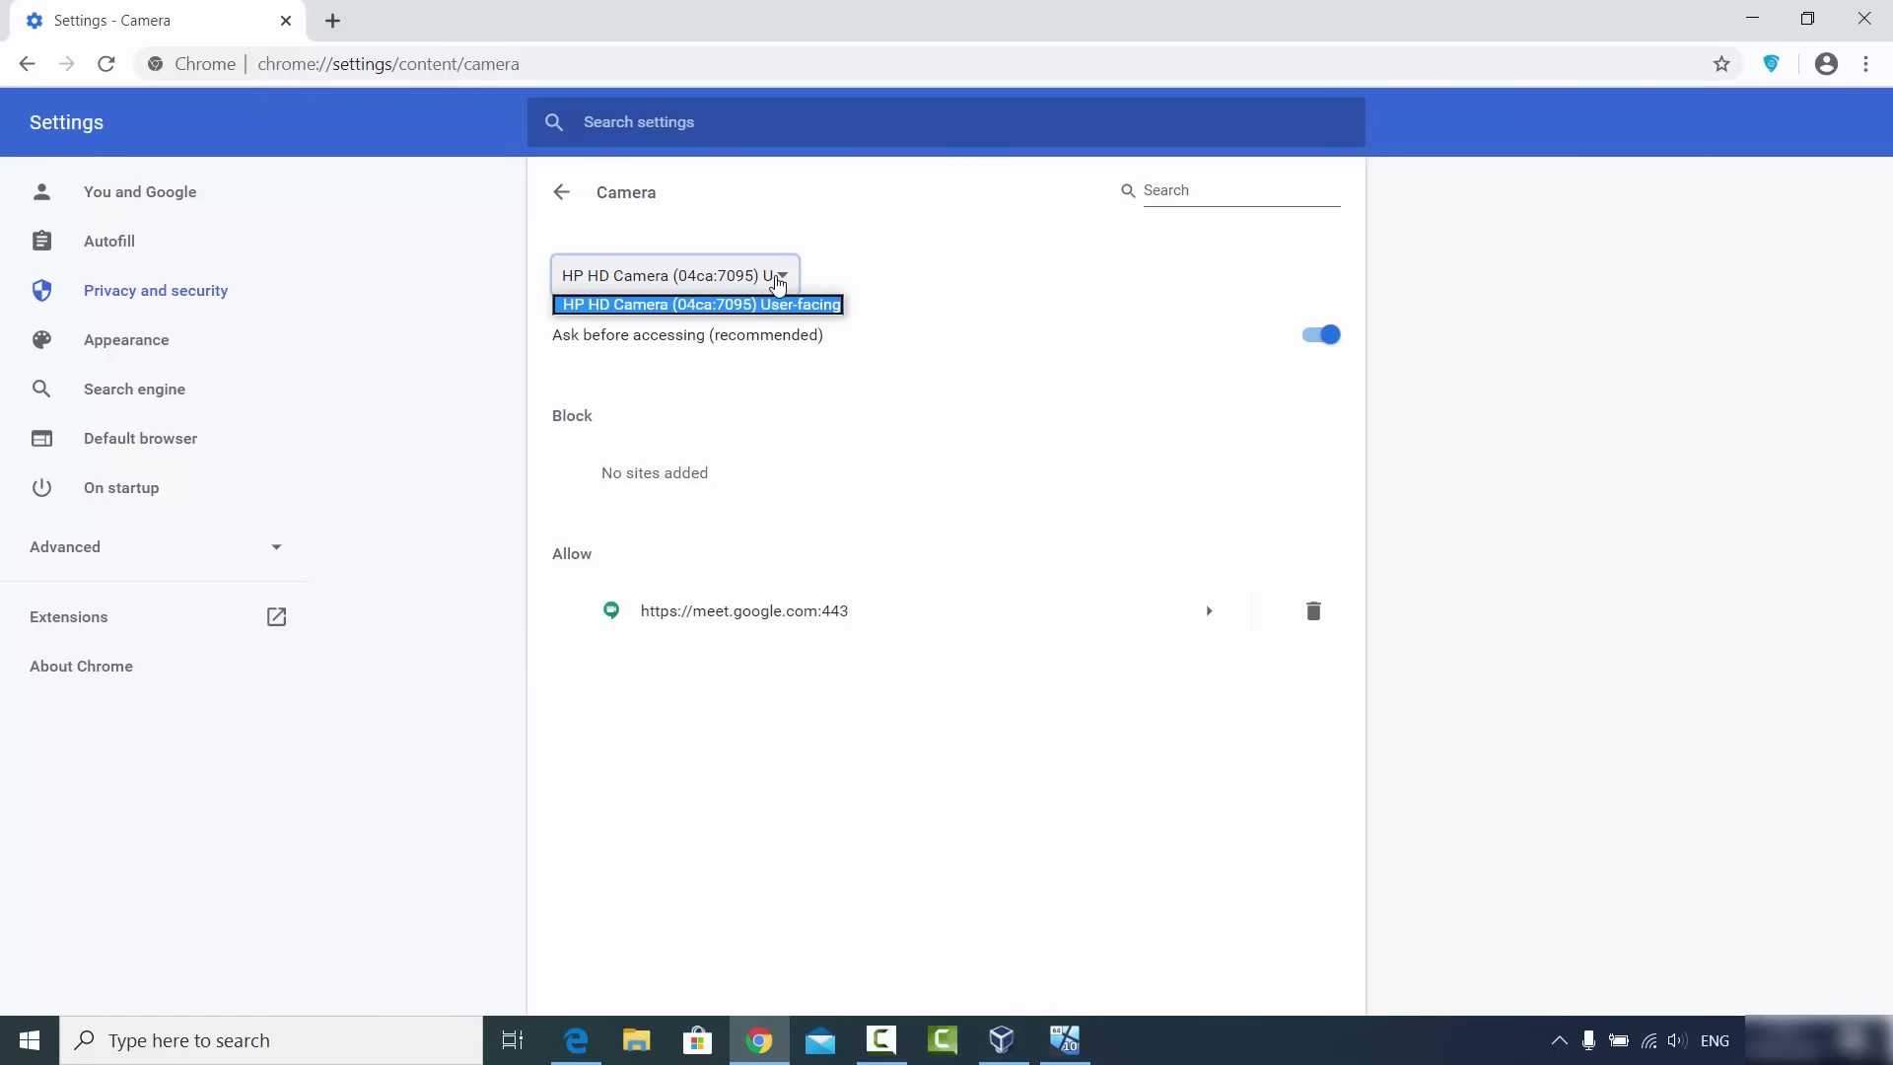
left_click(734, 304)
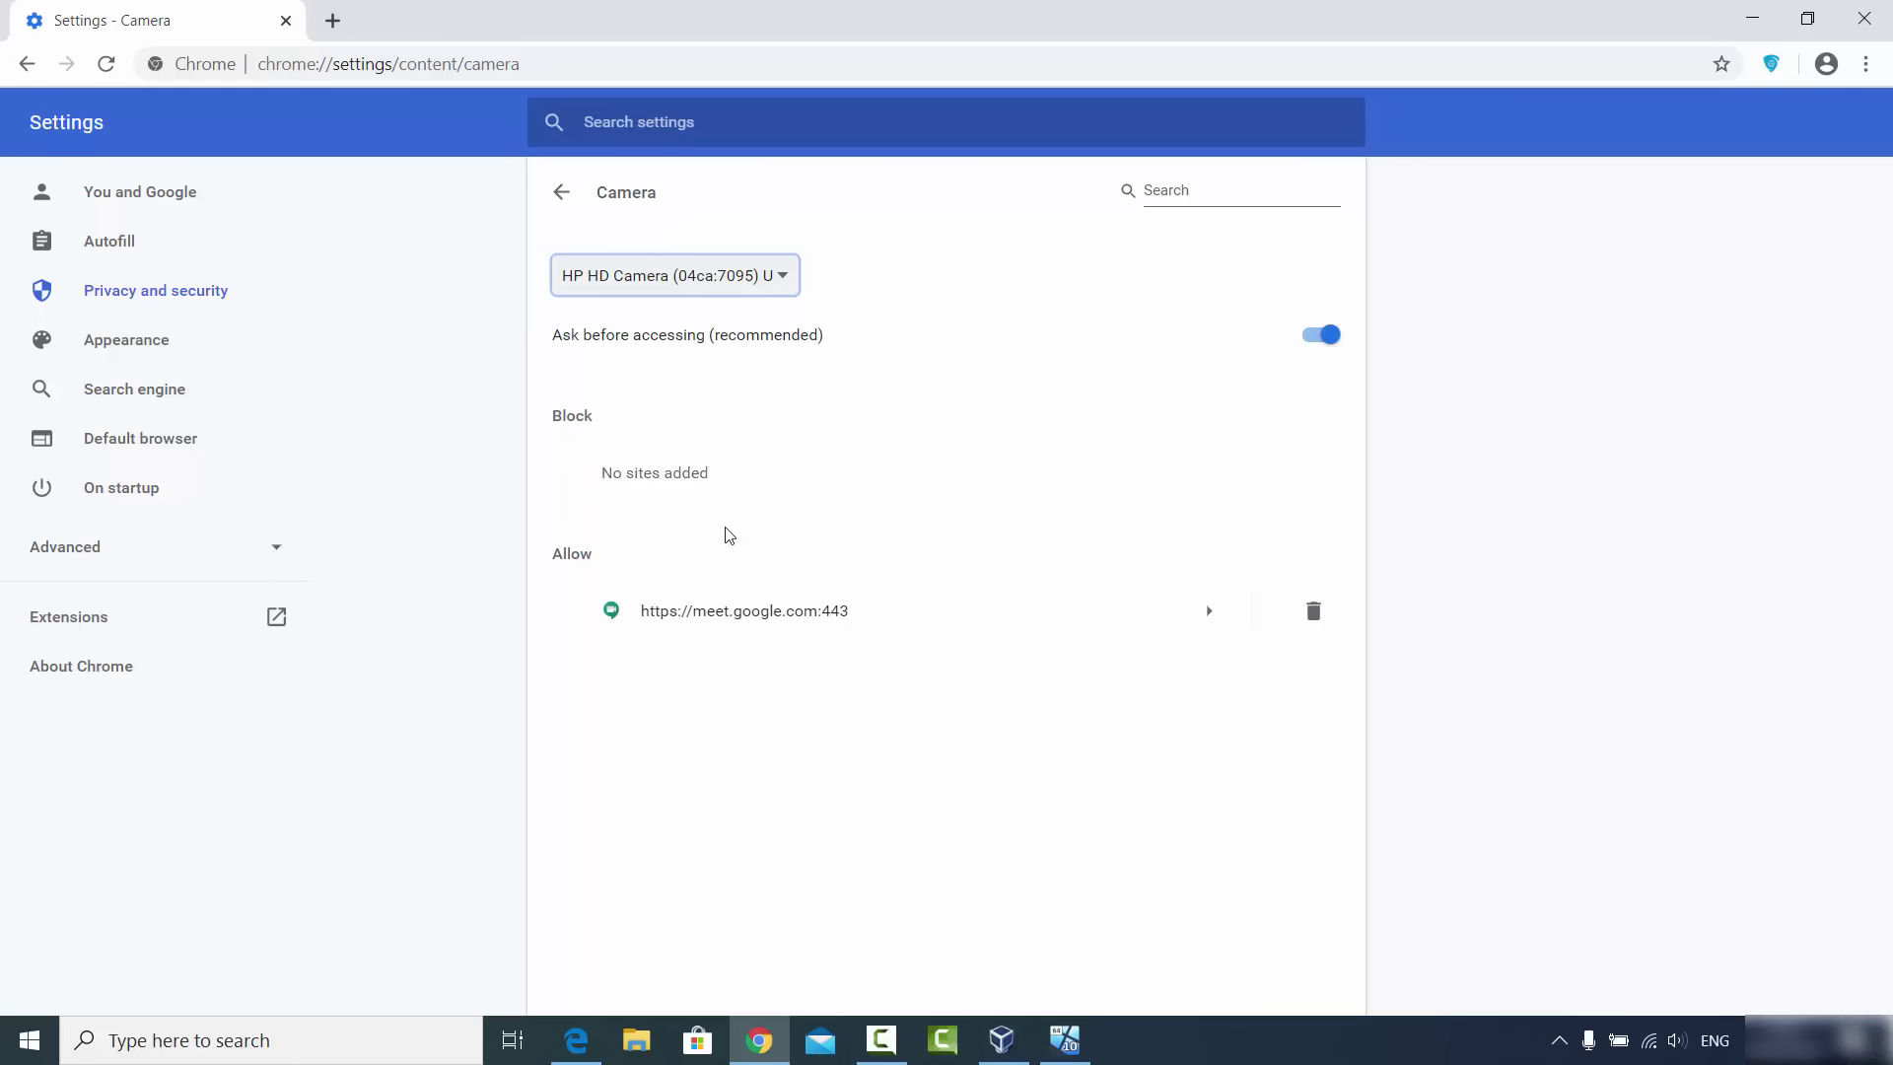
left_click(1314, 613)
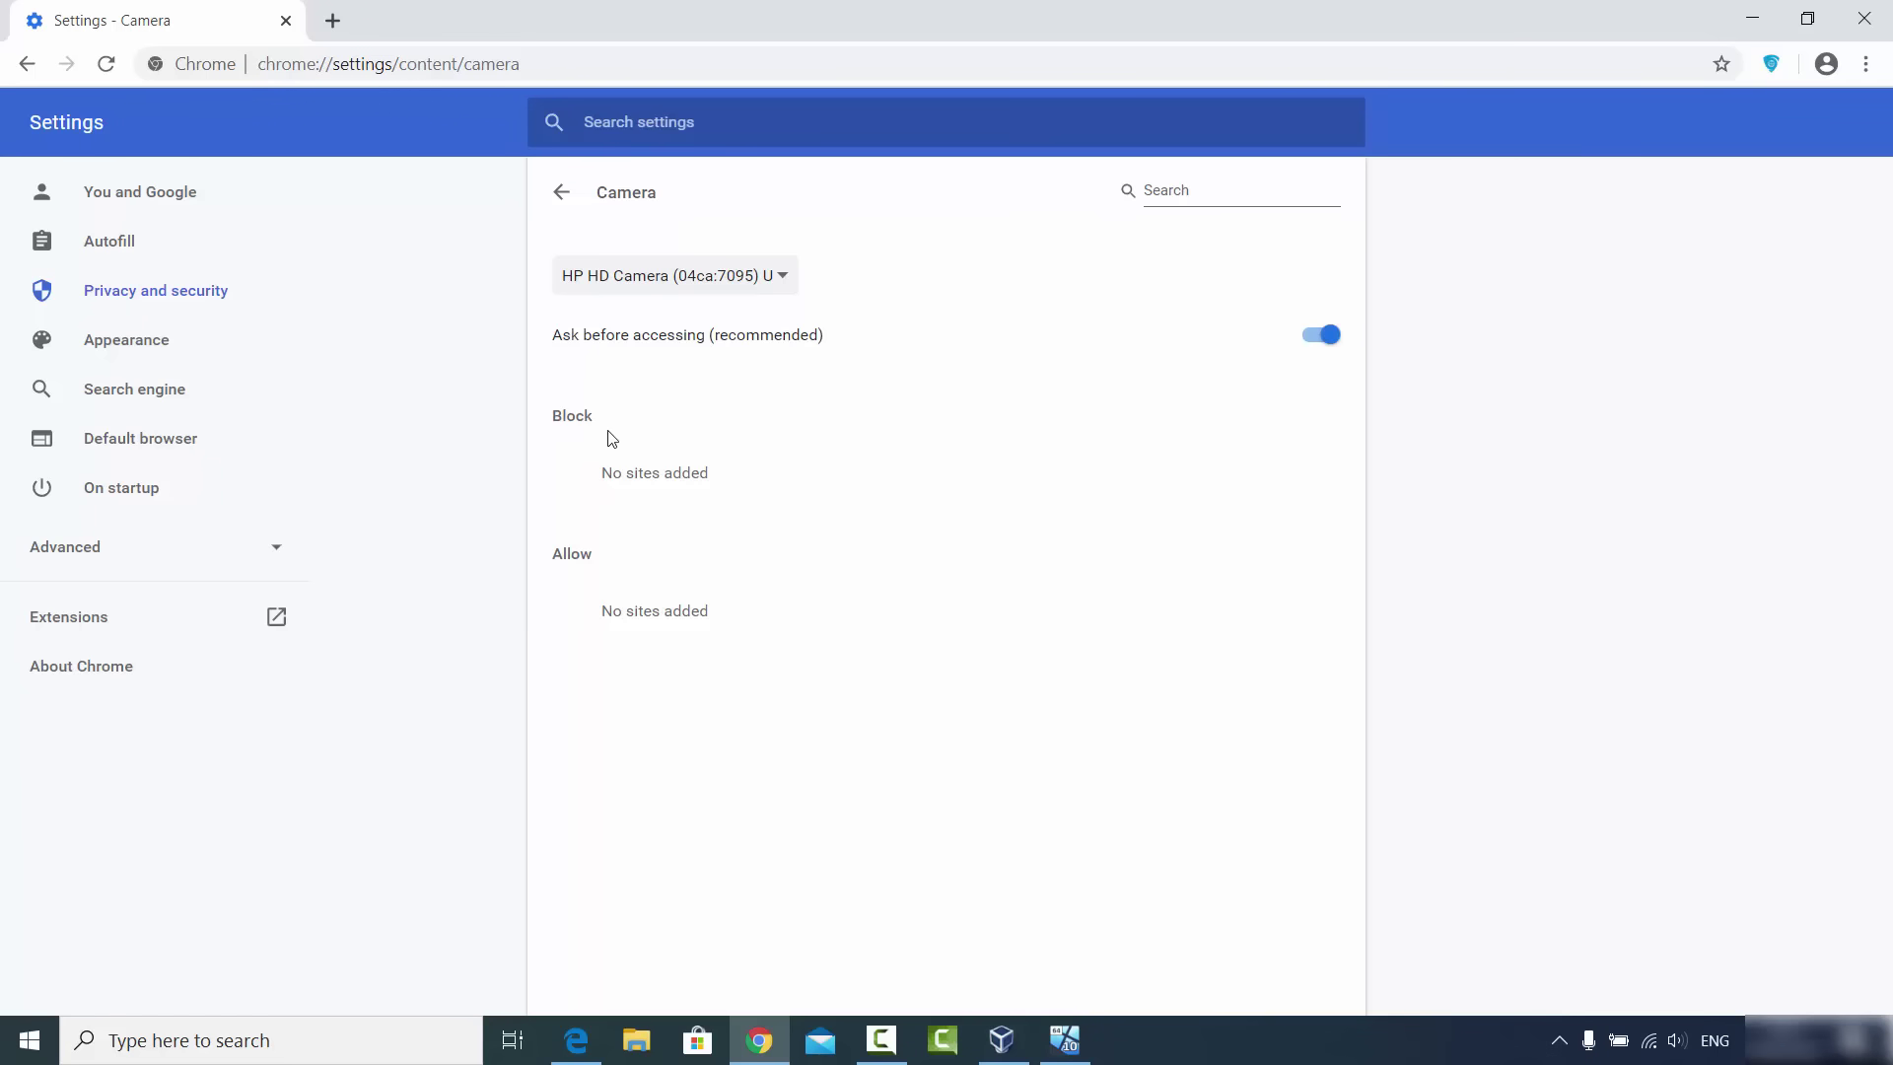
Search Google for 'webcam test' in a new tab and dismiss the translation offer.
left_click(333, 21)
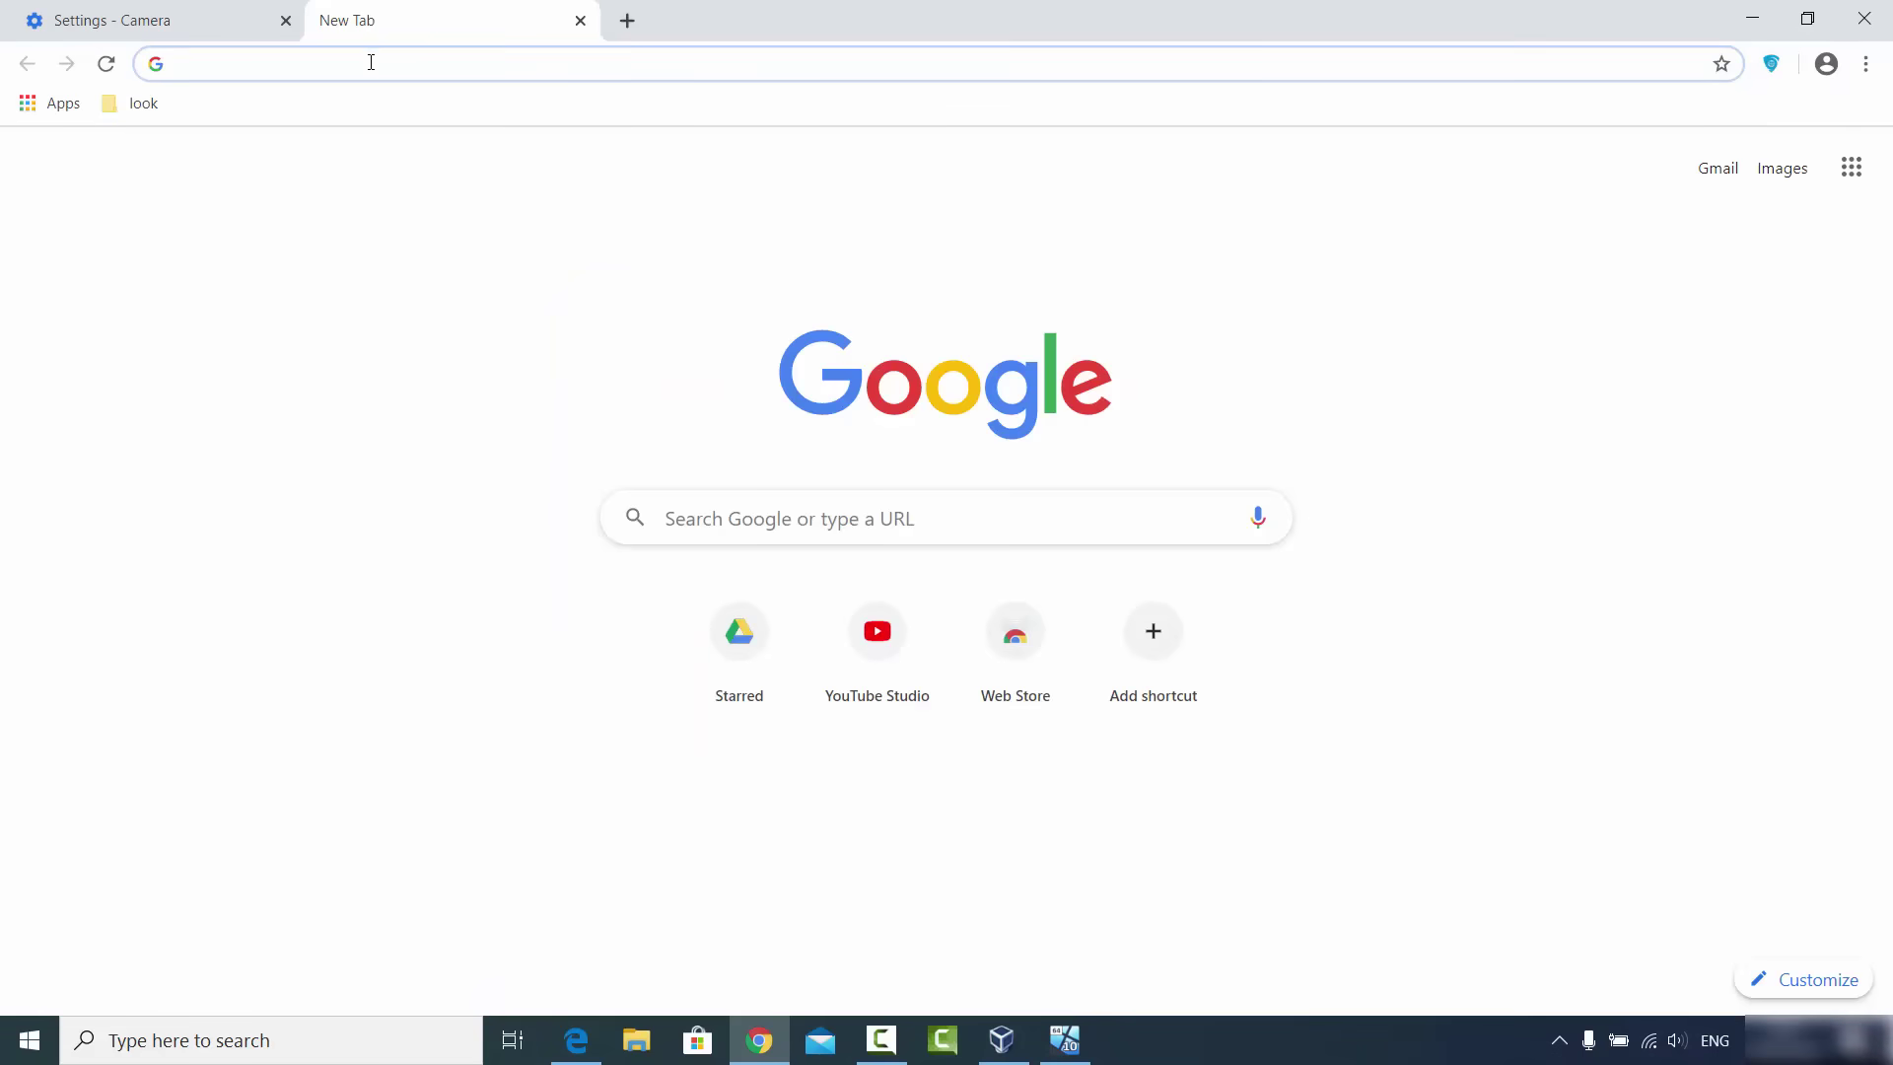
type("we")
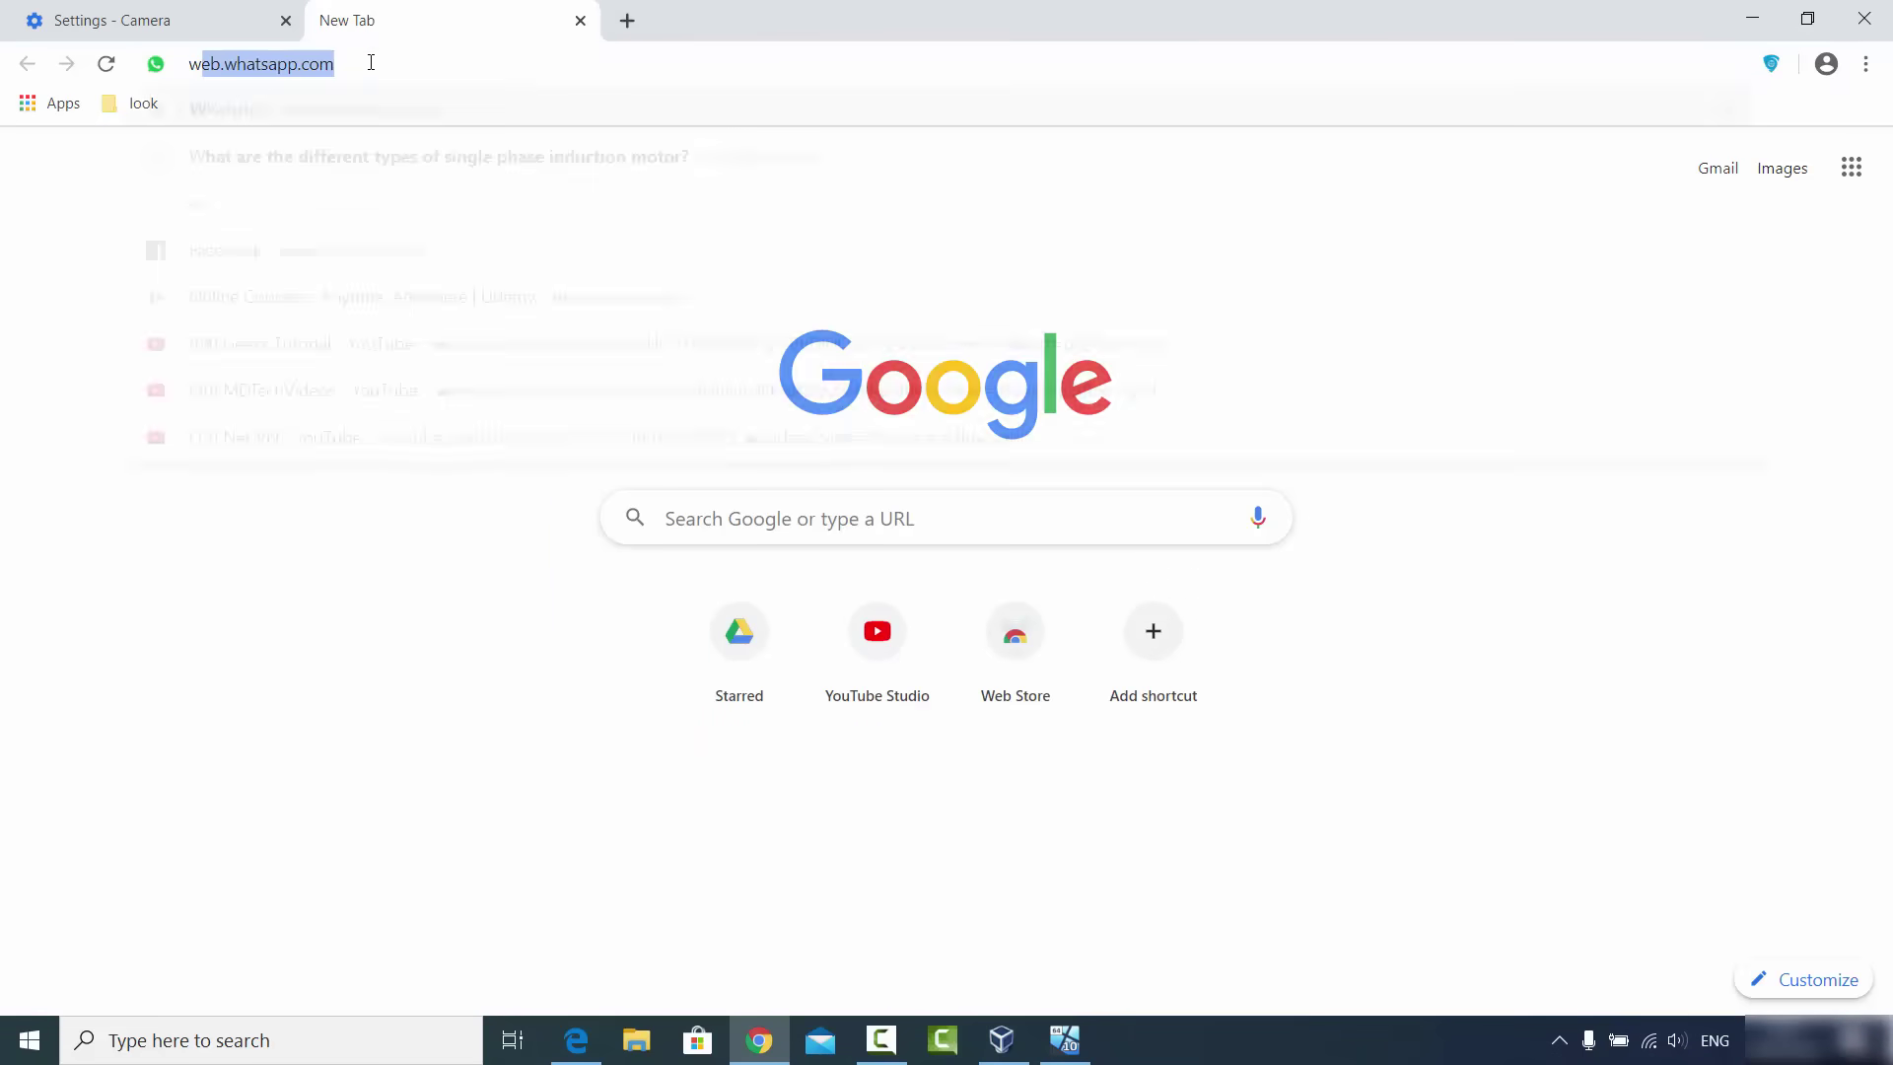
type("bcam")
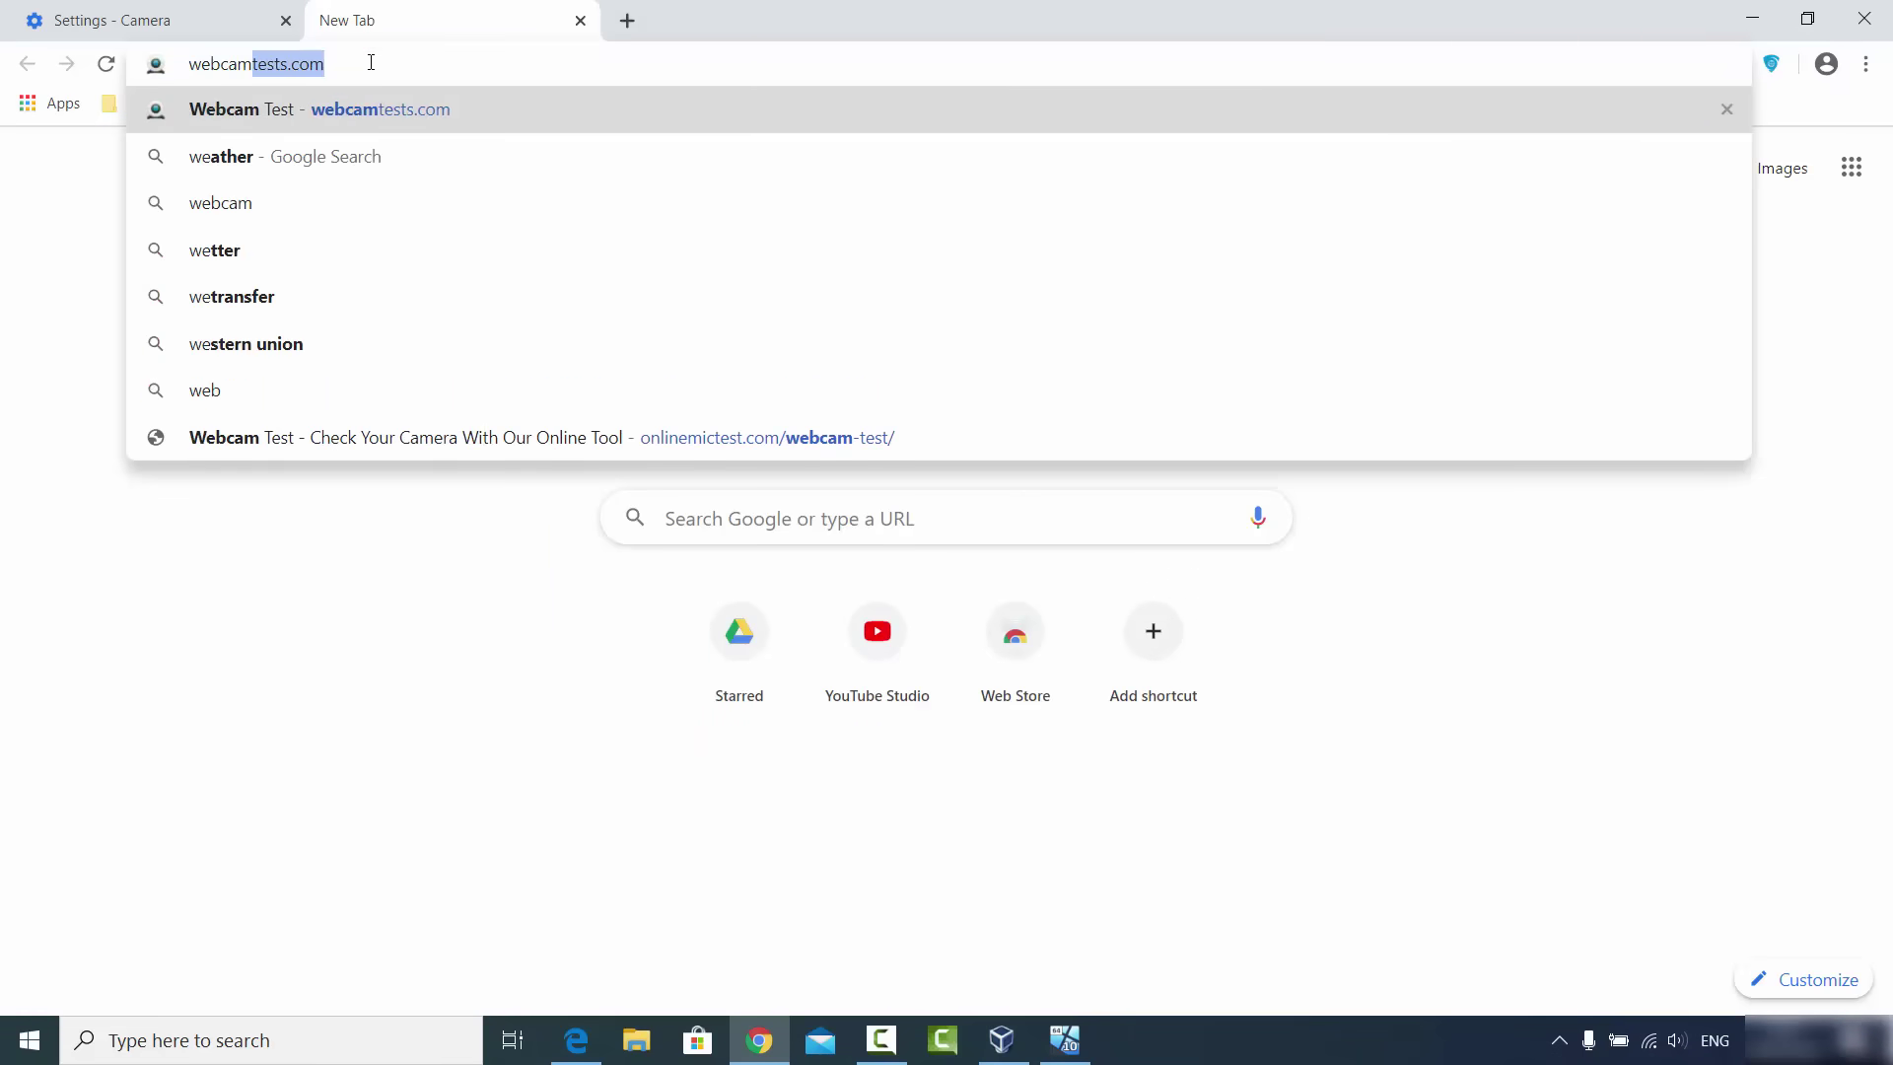
key("Down")
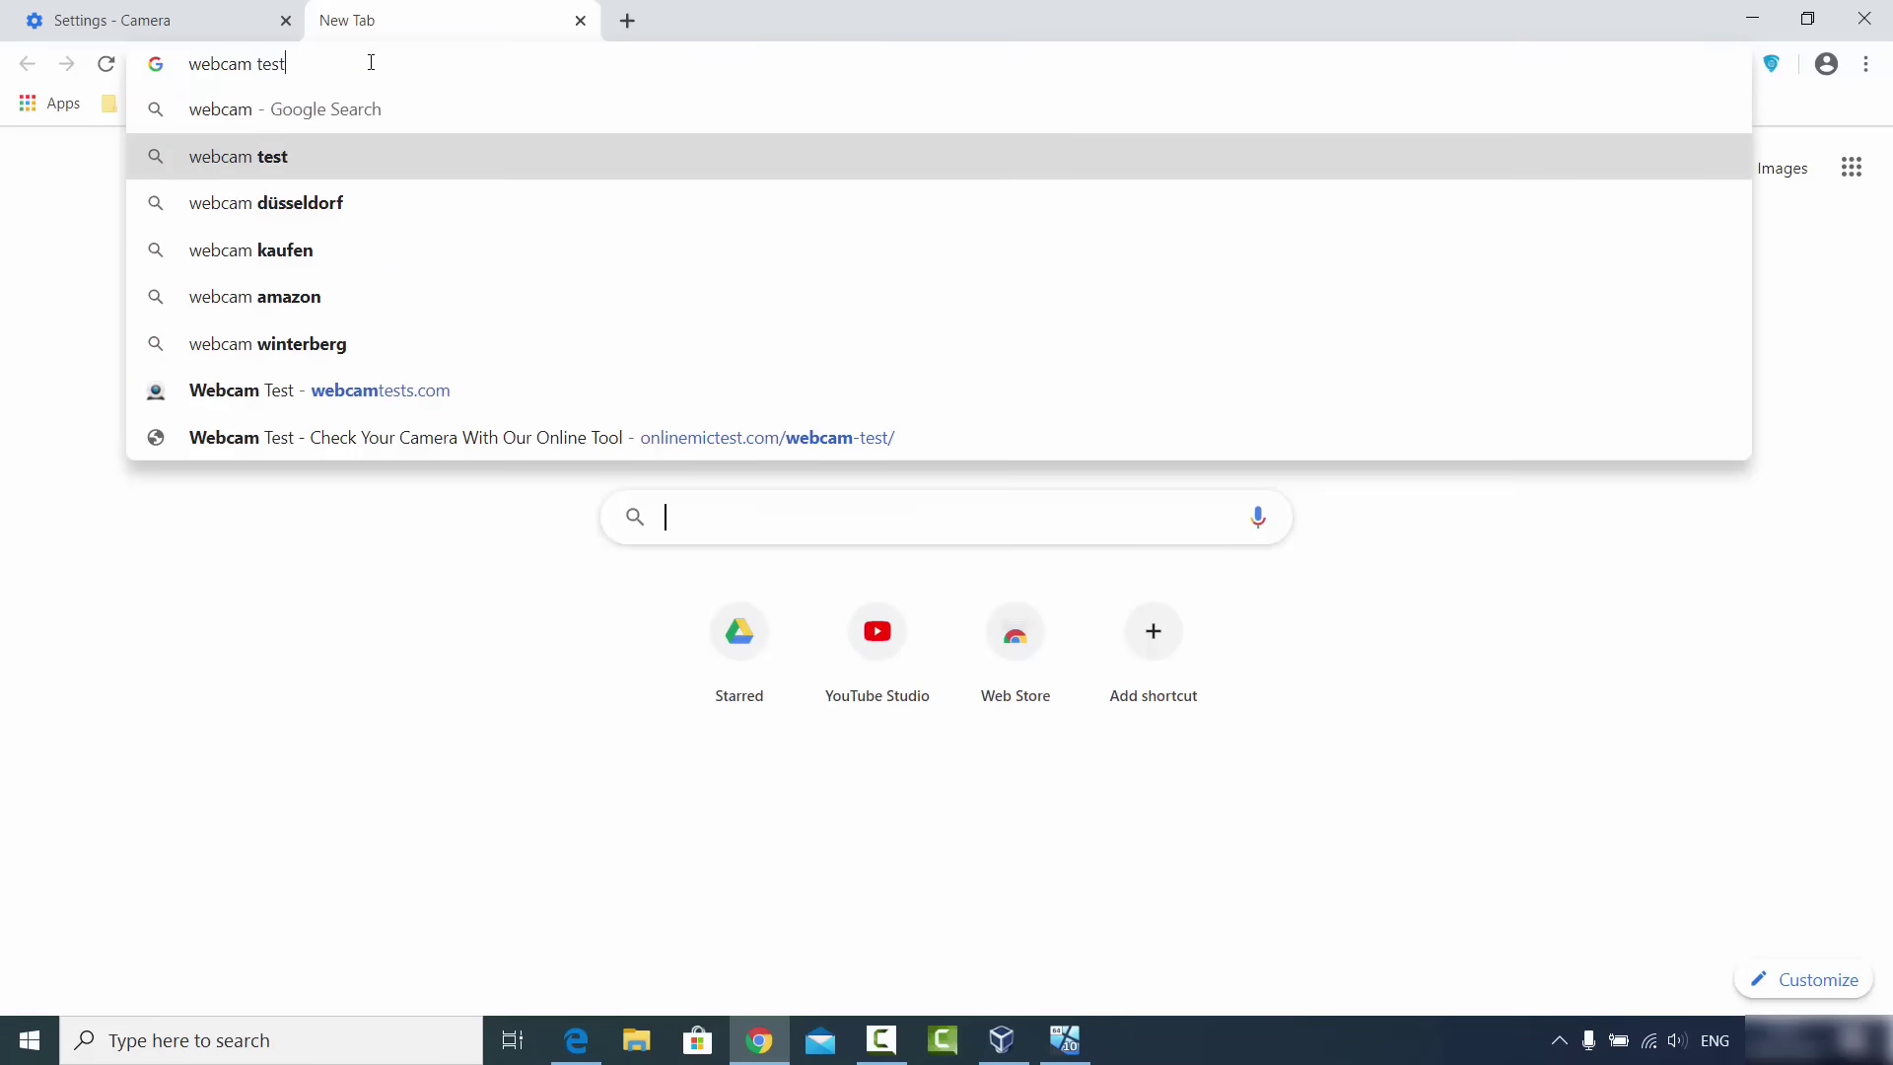
key("Return")
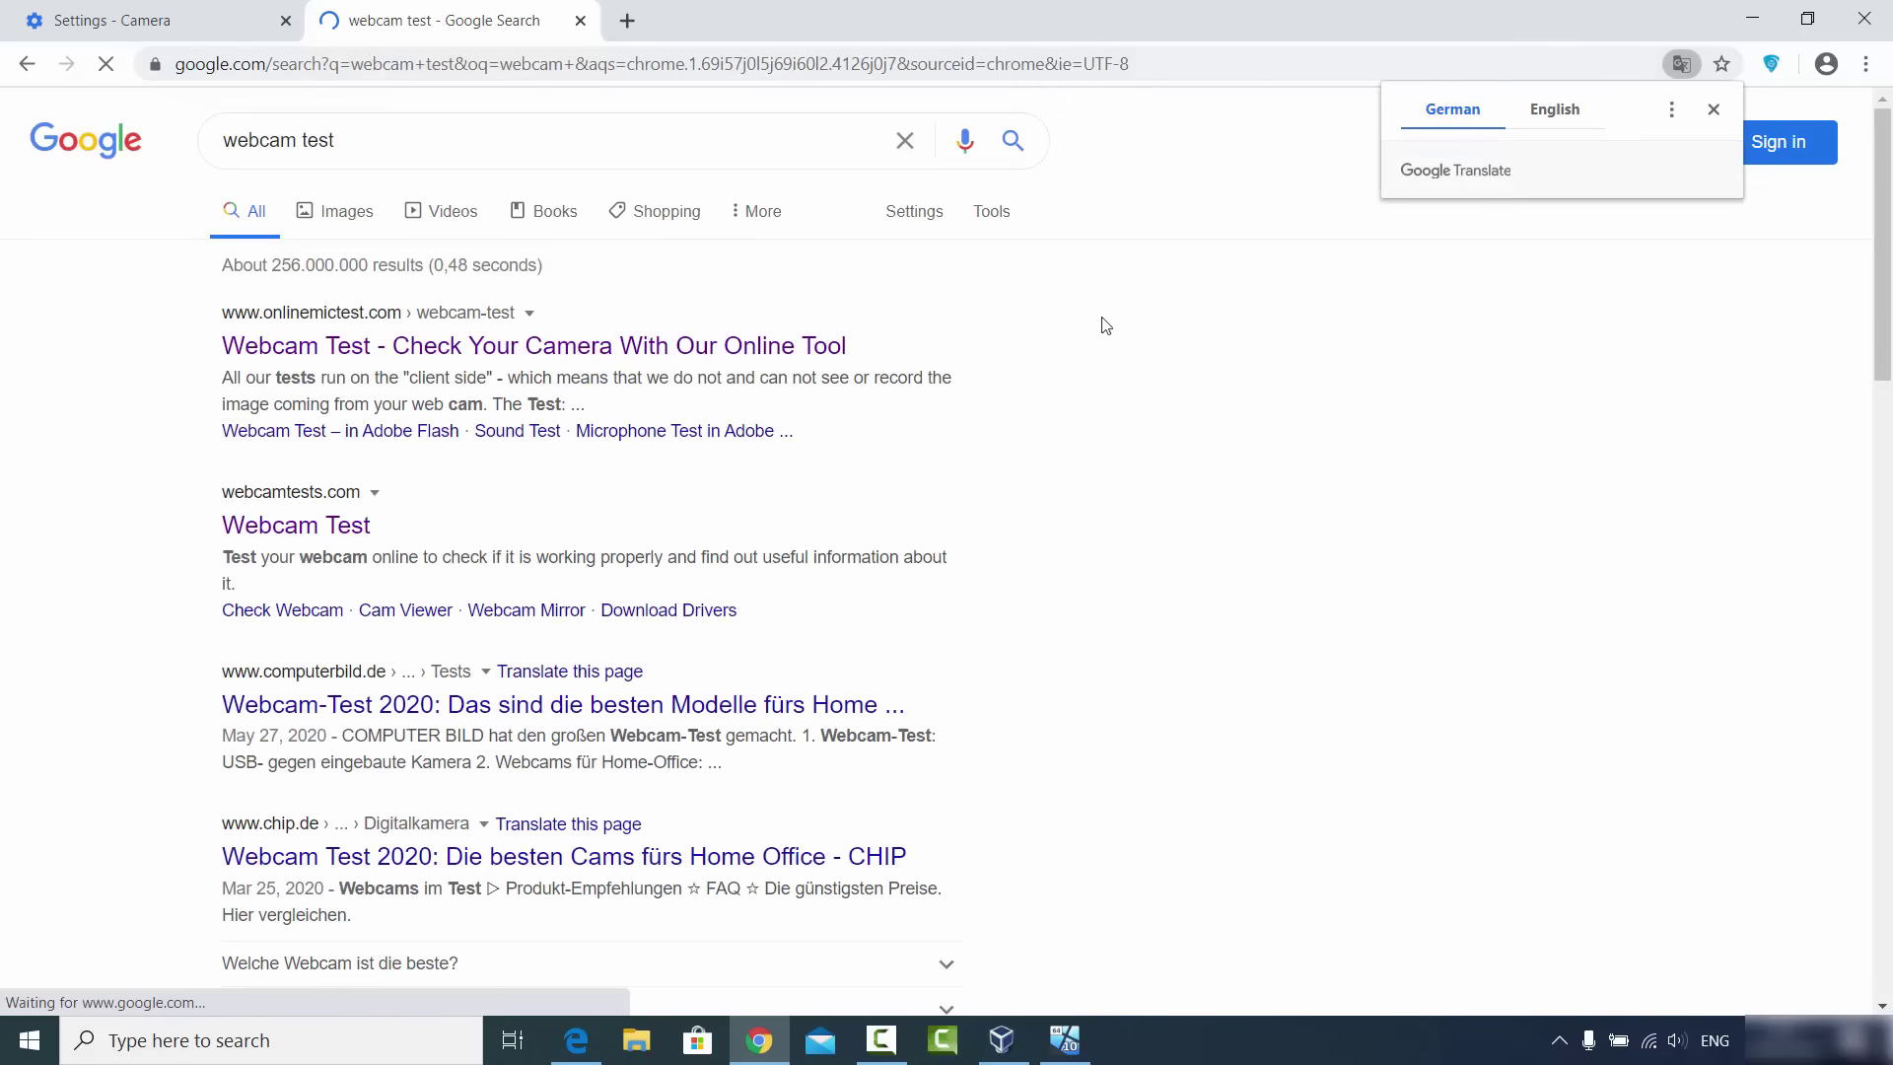
left_click(1224, 300)
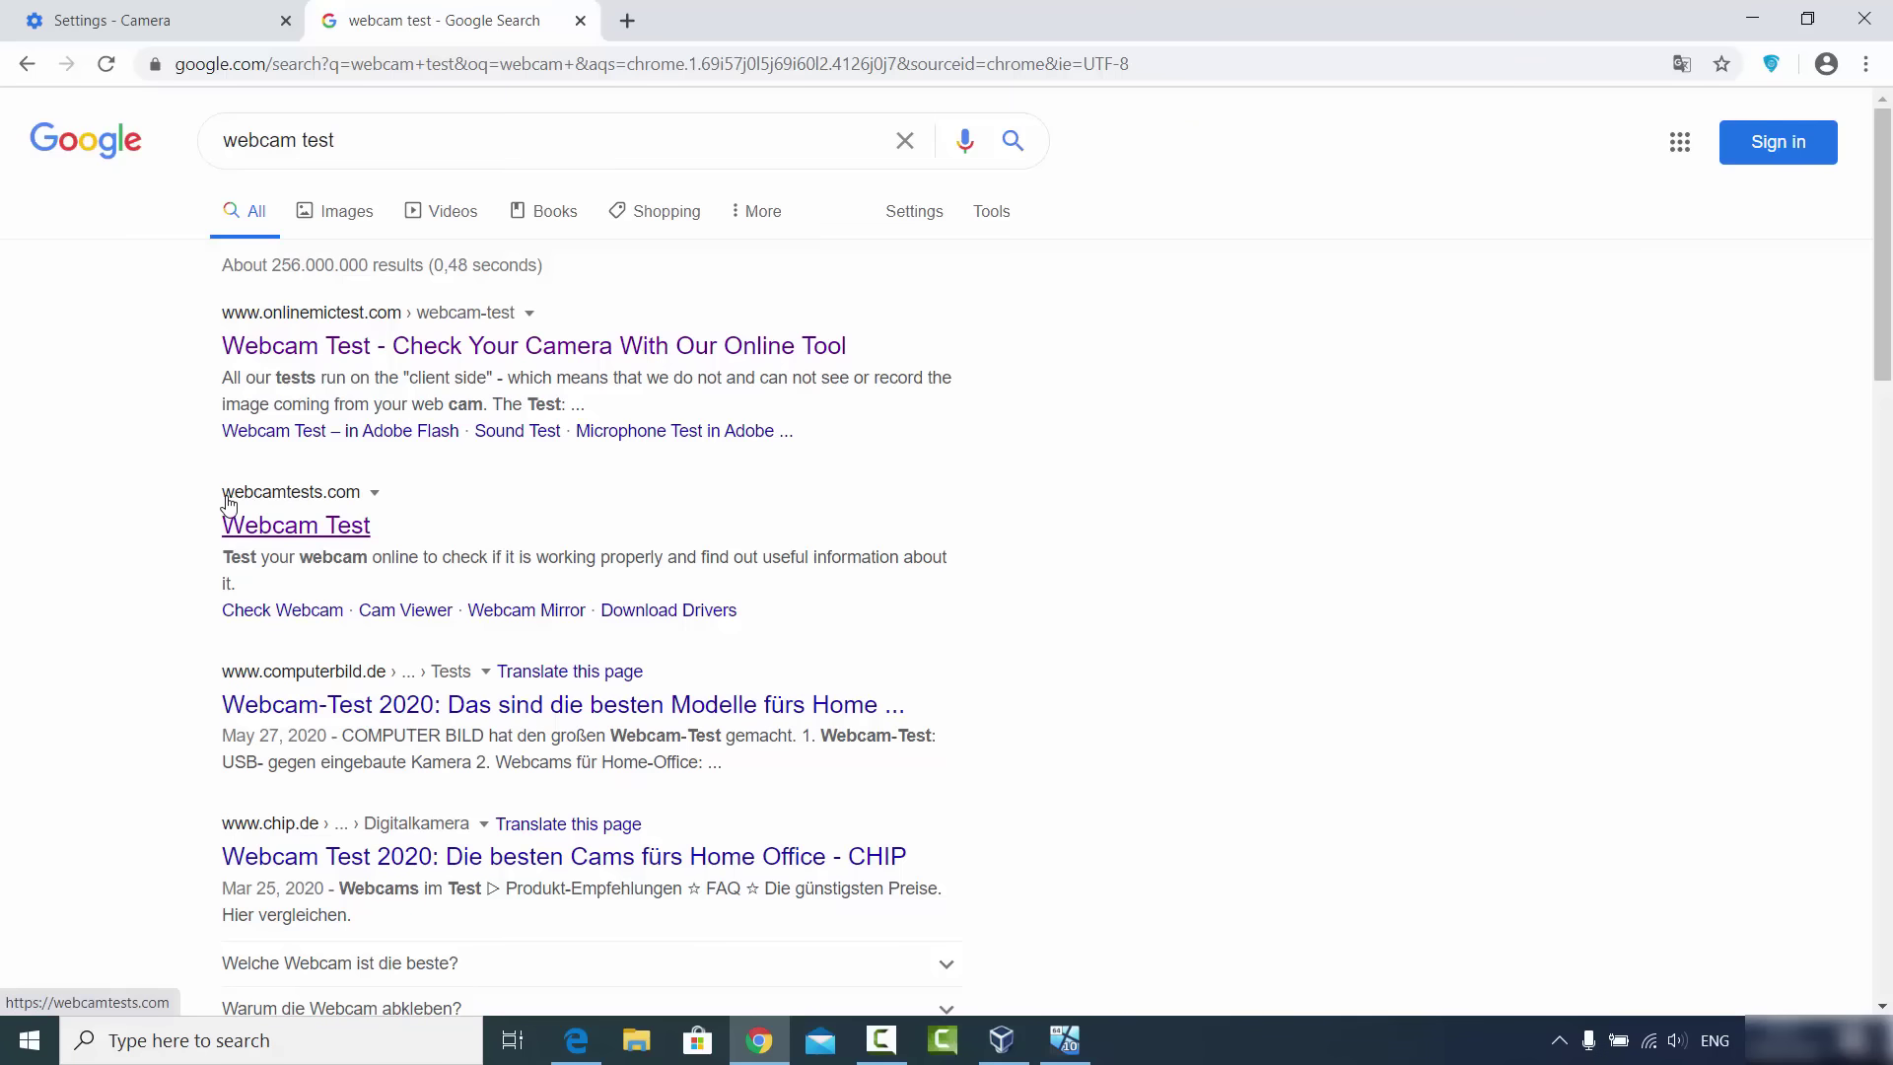
Open the webcamtests.com result in its own tab and start 'Test my cam'.
middle_click(285, 537)
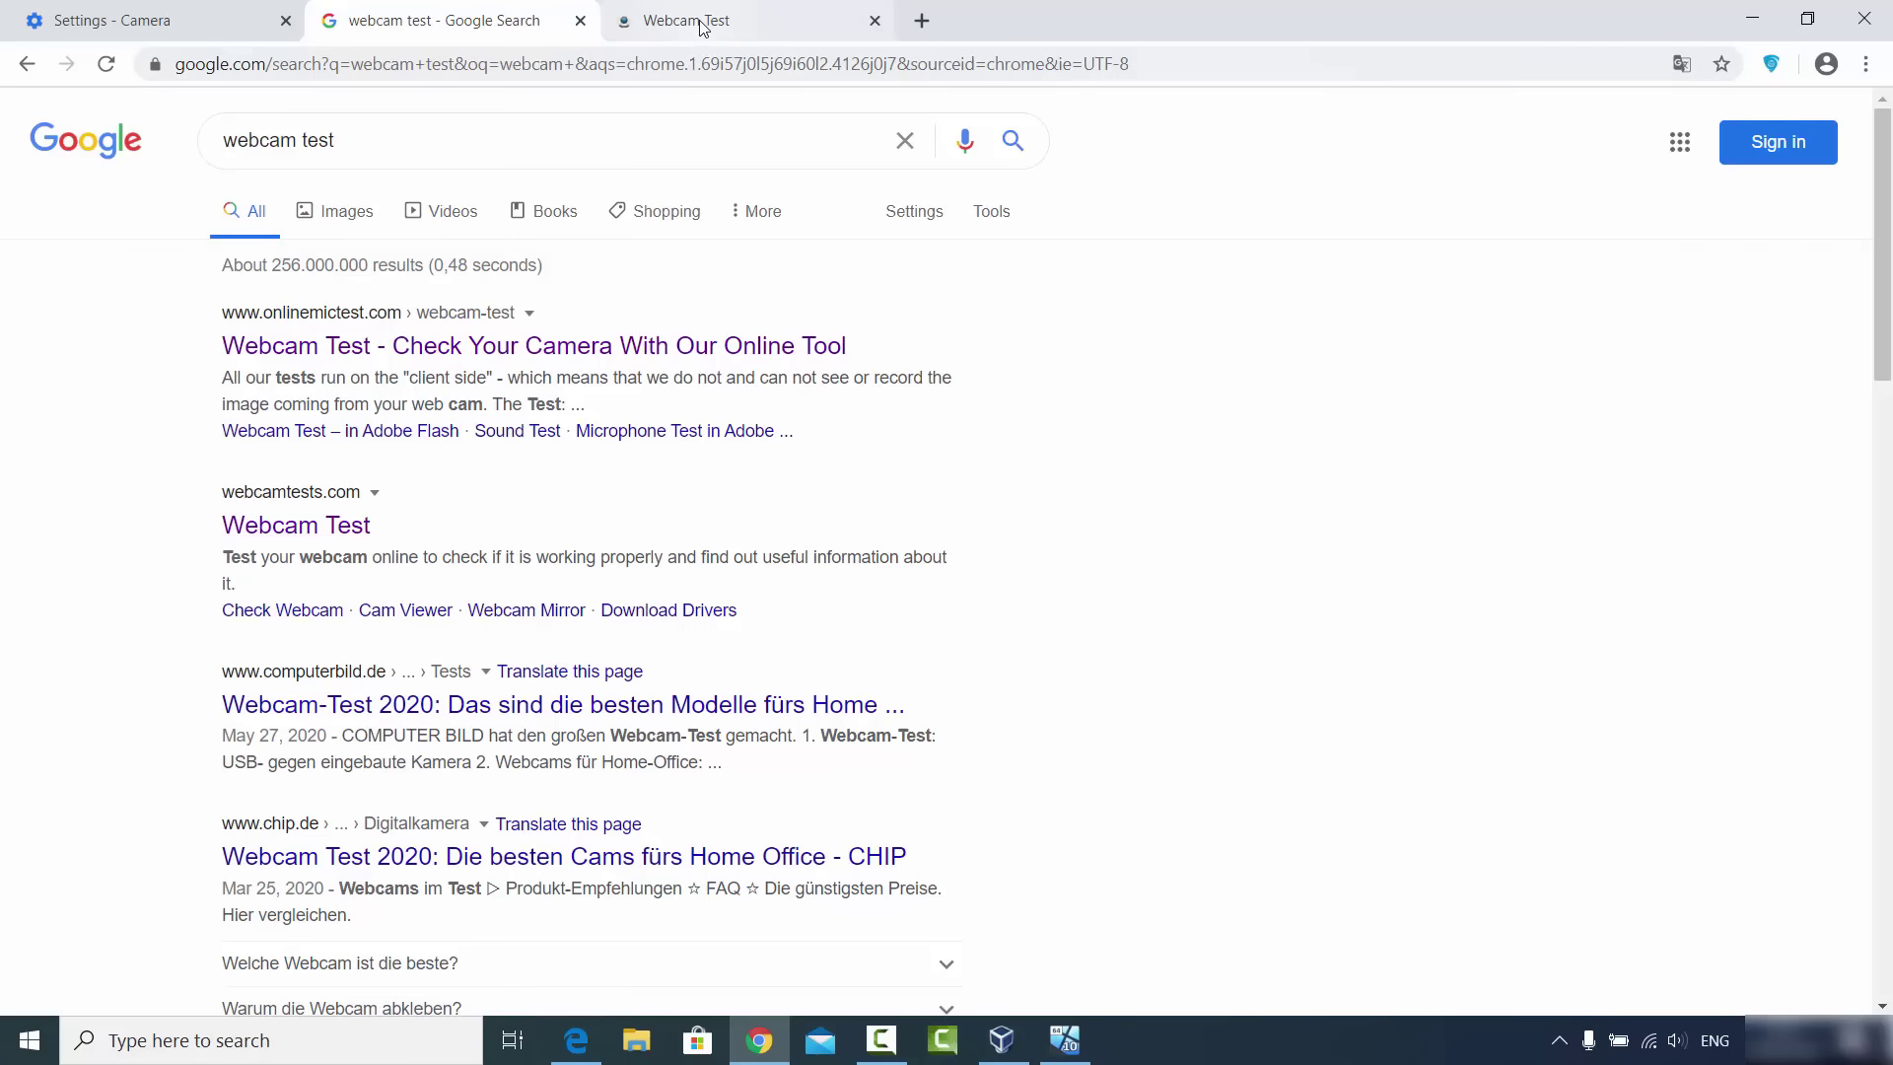
left_click(704, 26)
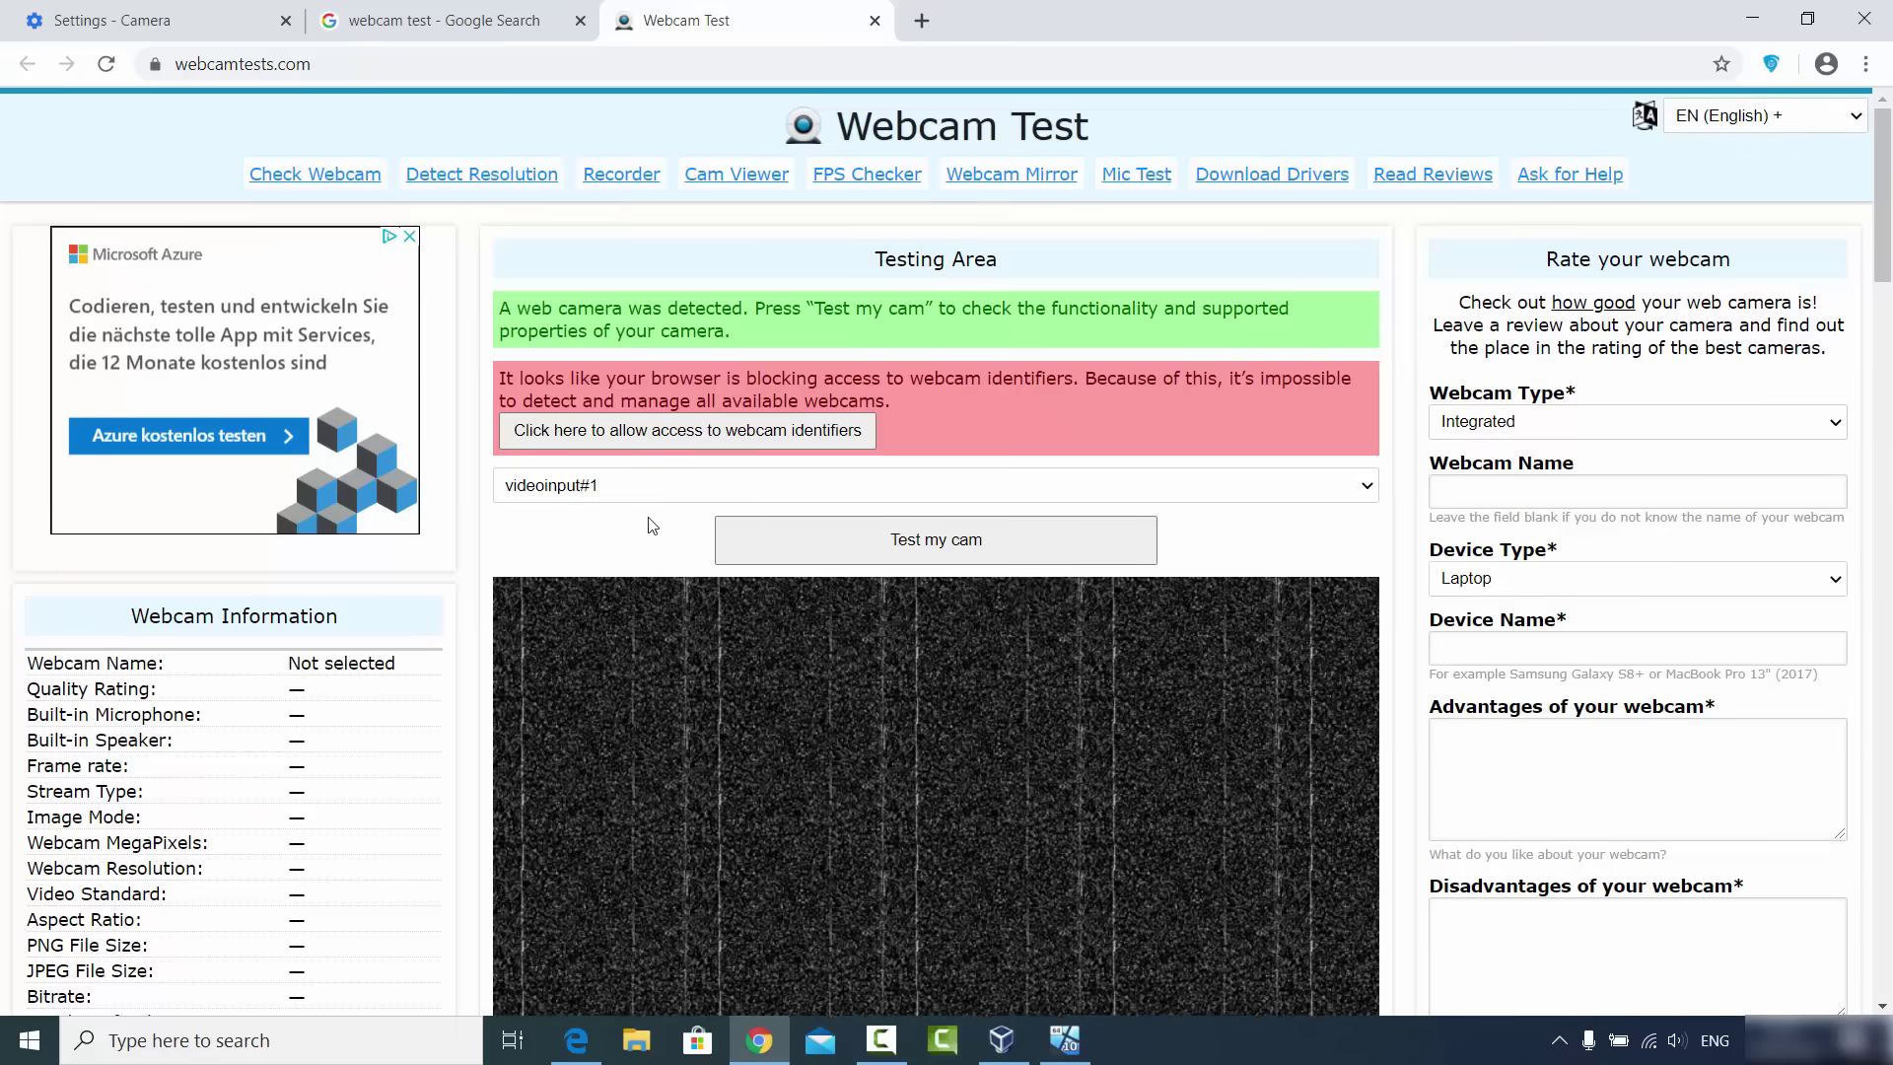
scroll(642, 512, "down", 1)
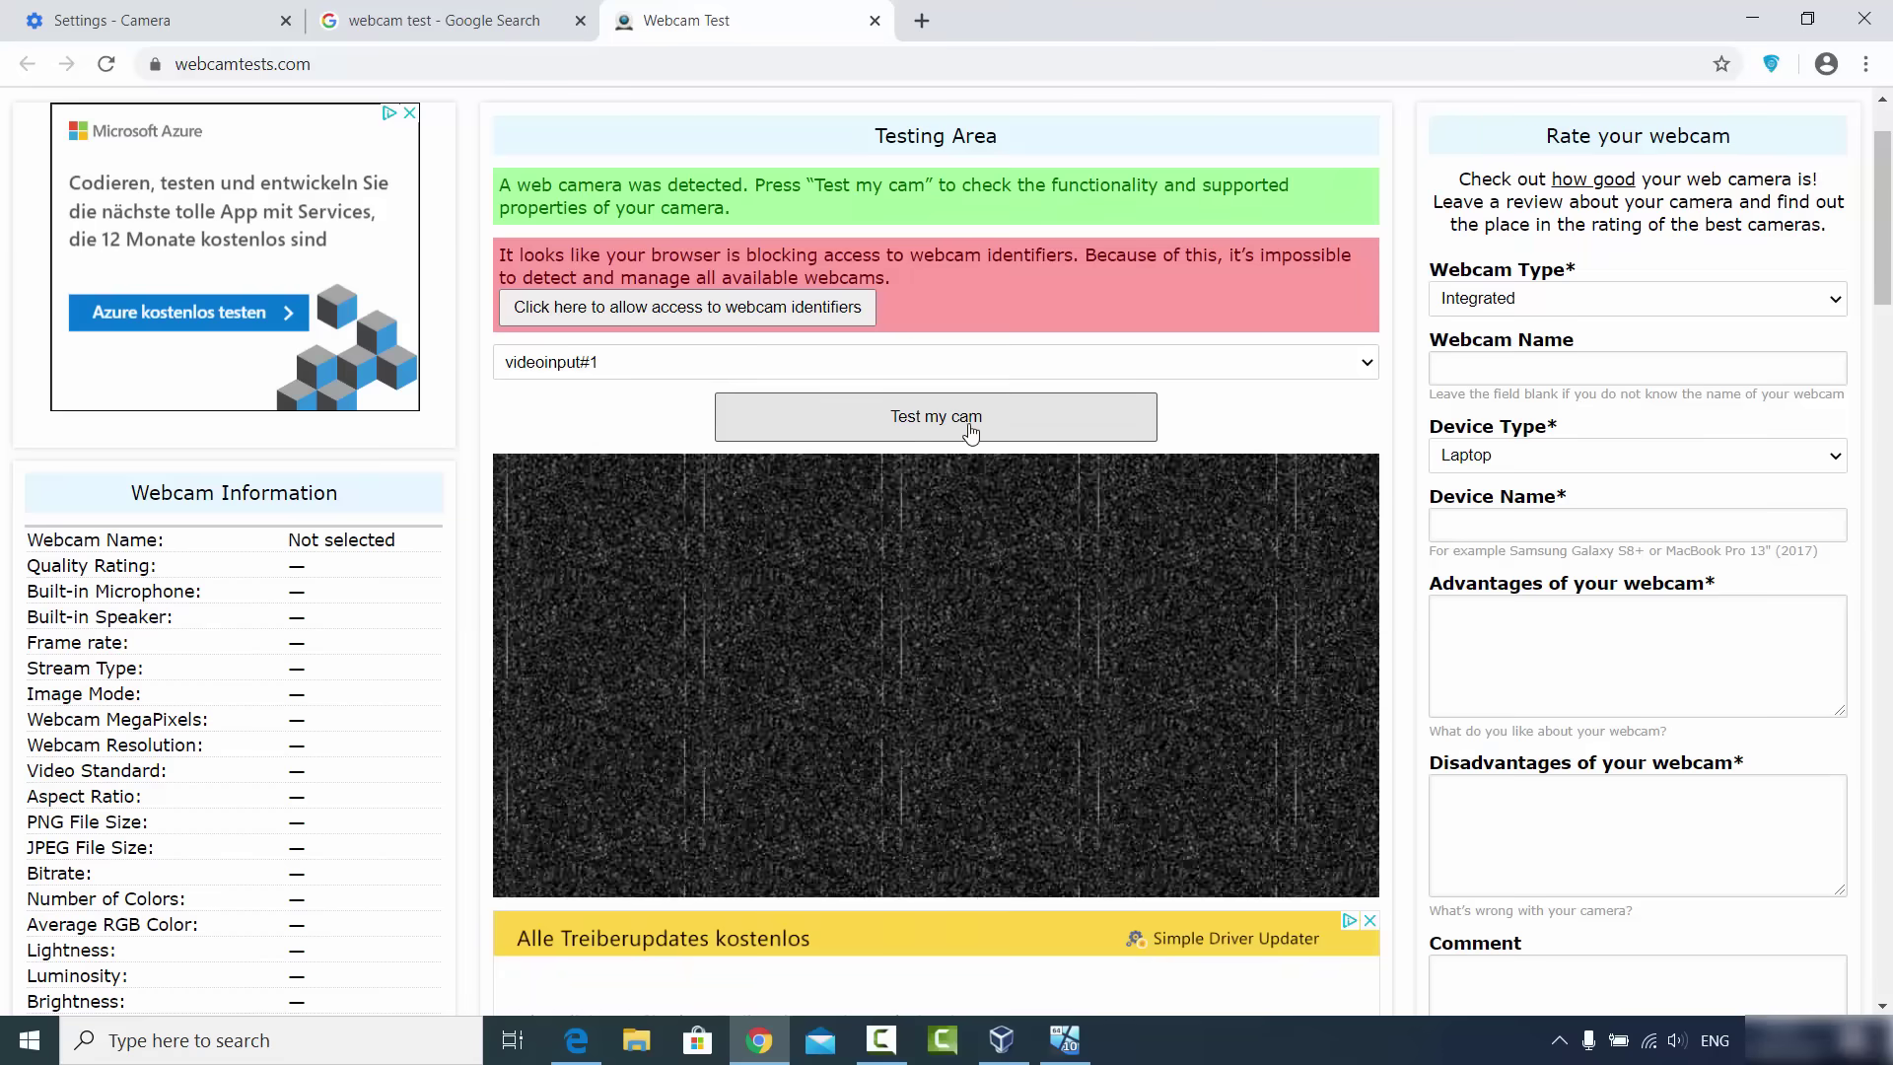
left_click(909, 434)
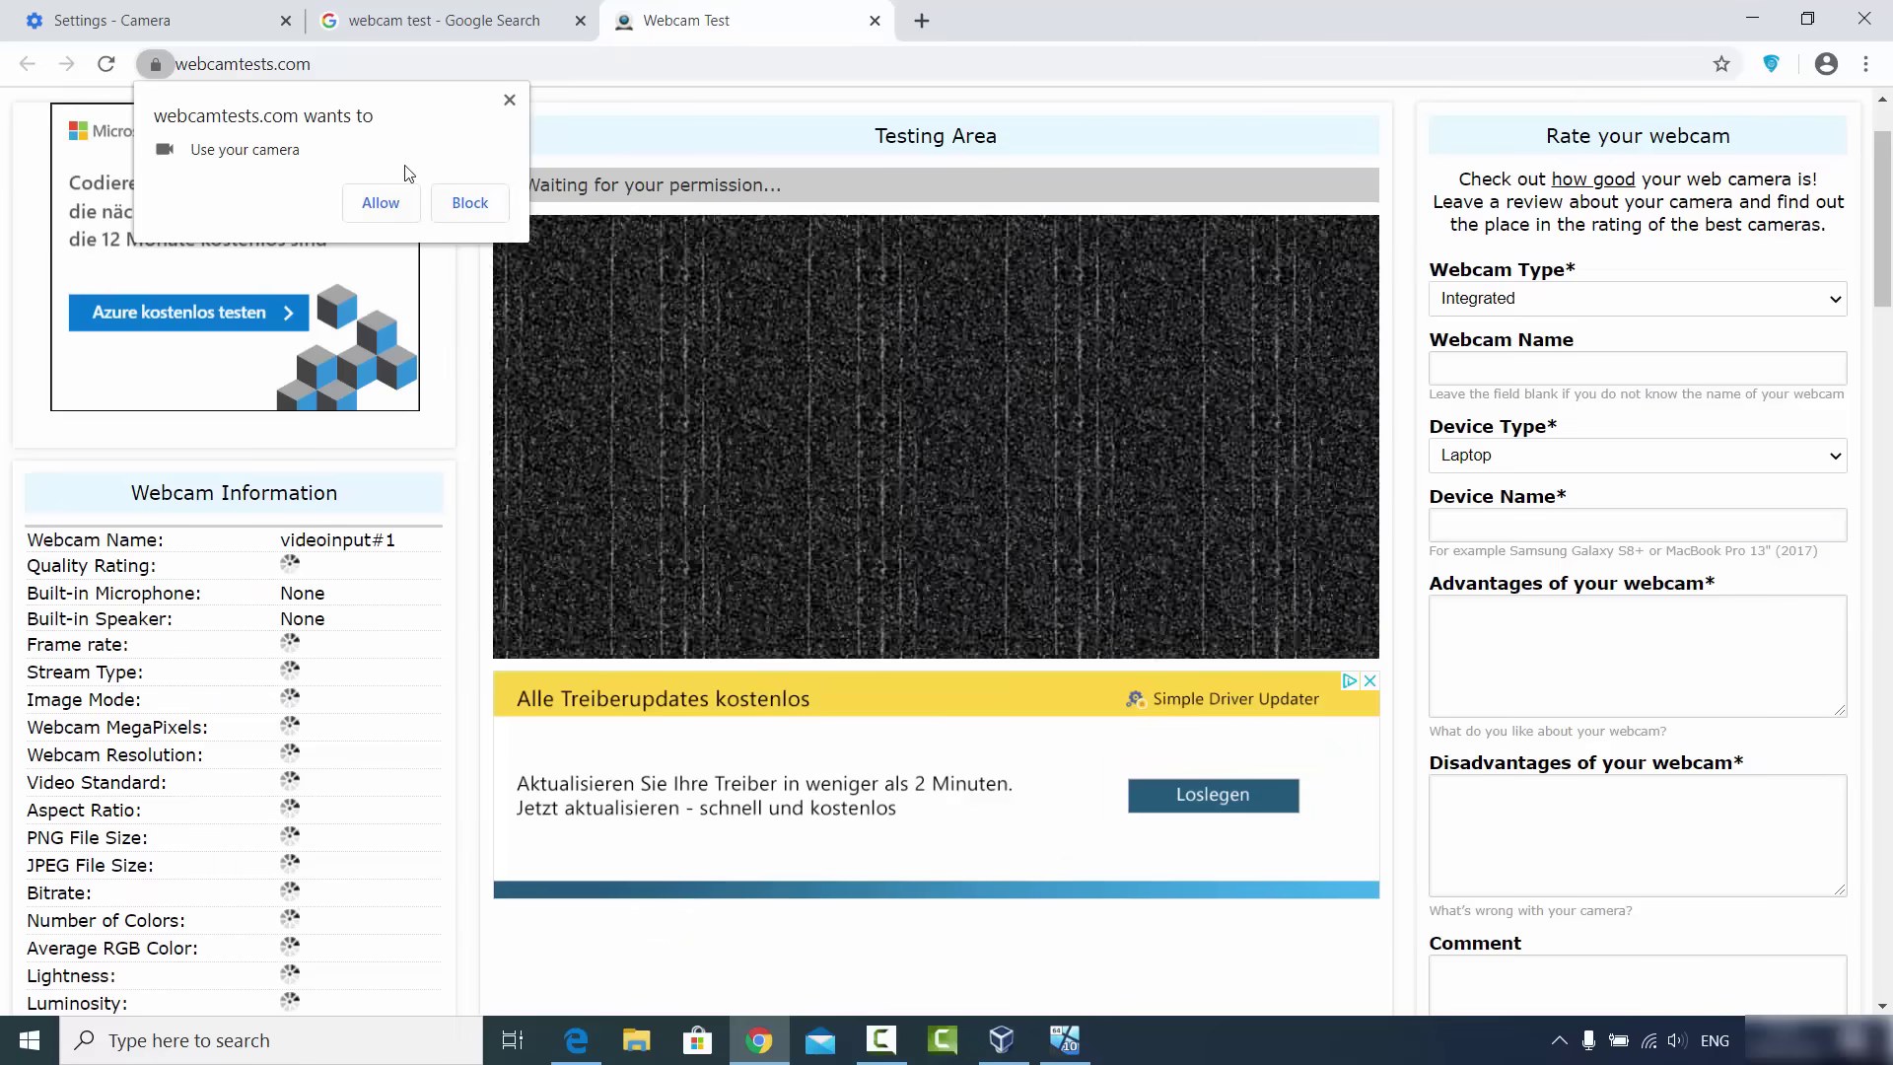
Allow webcamtests.com camera access, then delete it from Chrome's Allow list and close its tab.
left_click(375, 209)
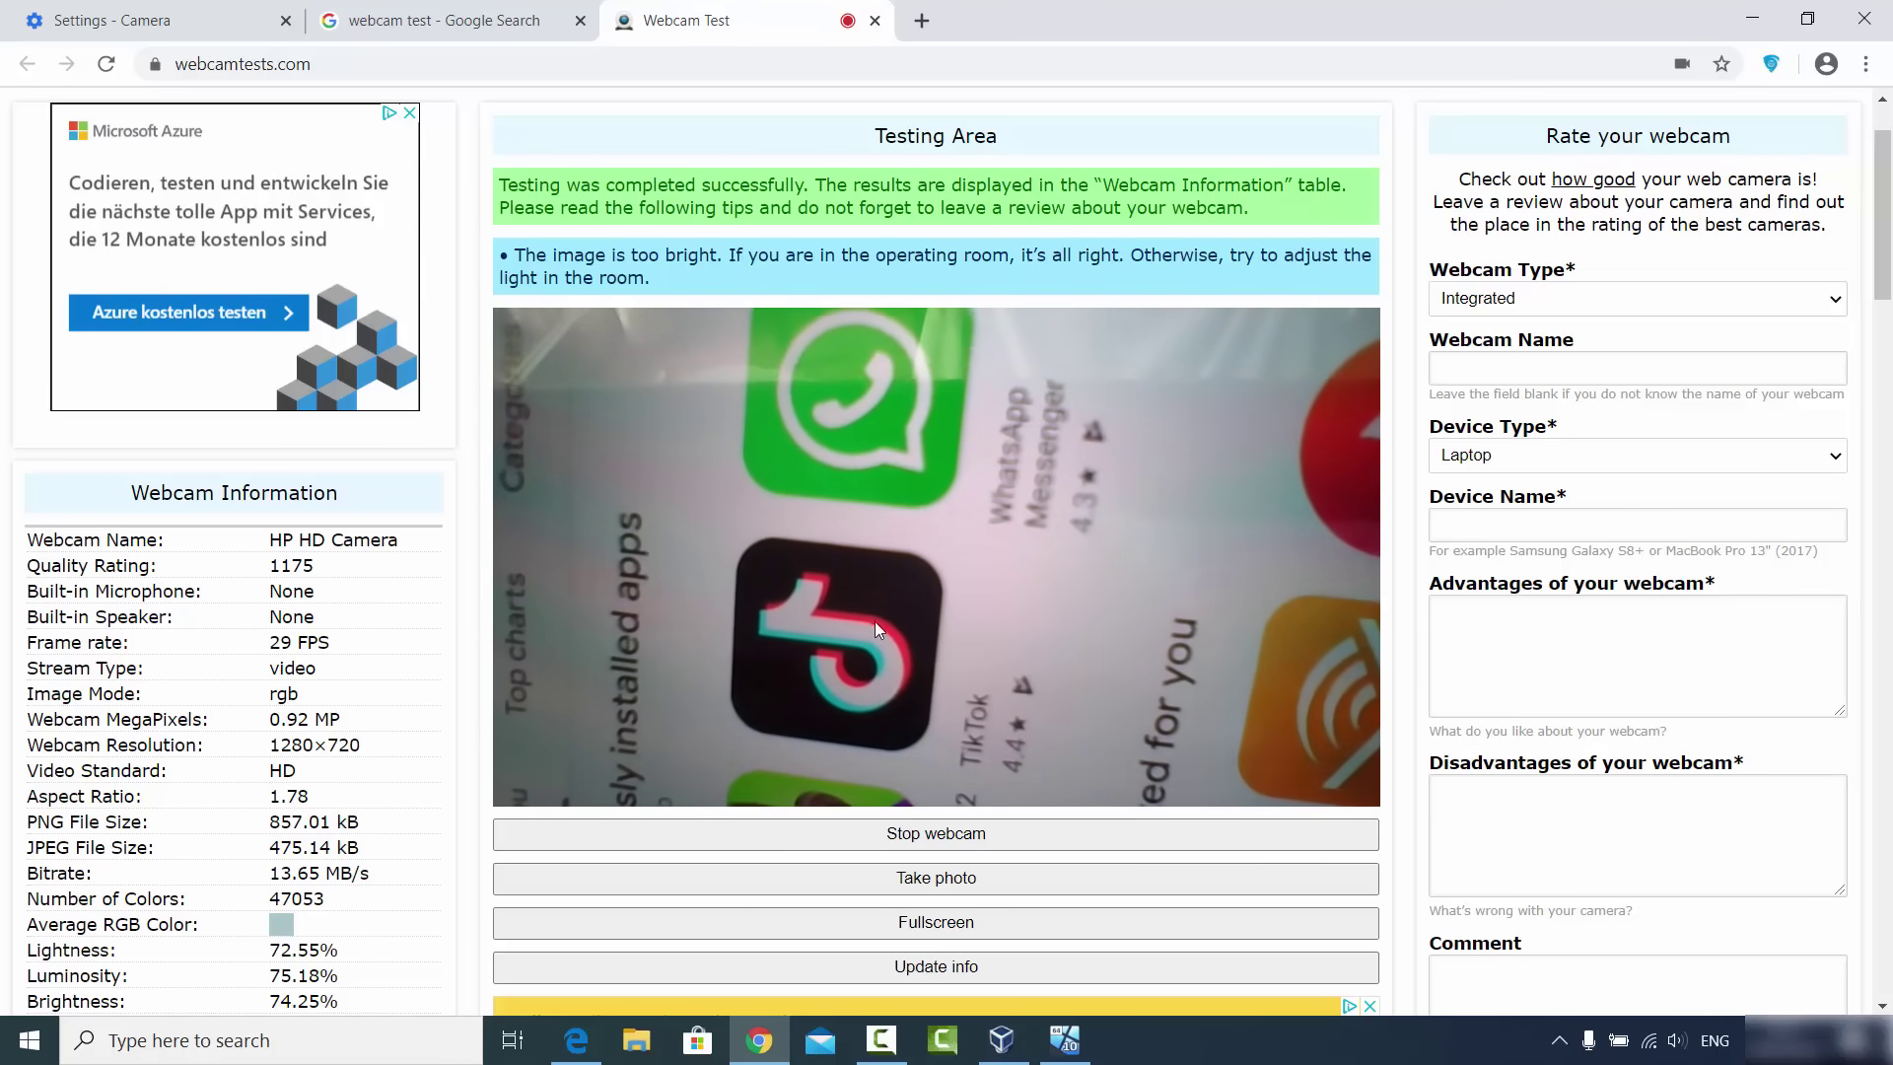
left_click(116, 12)
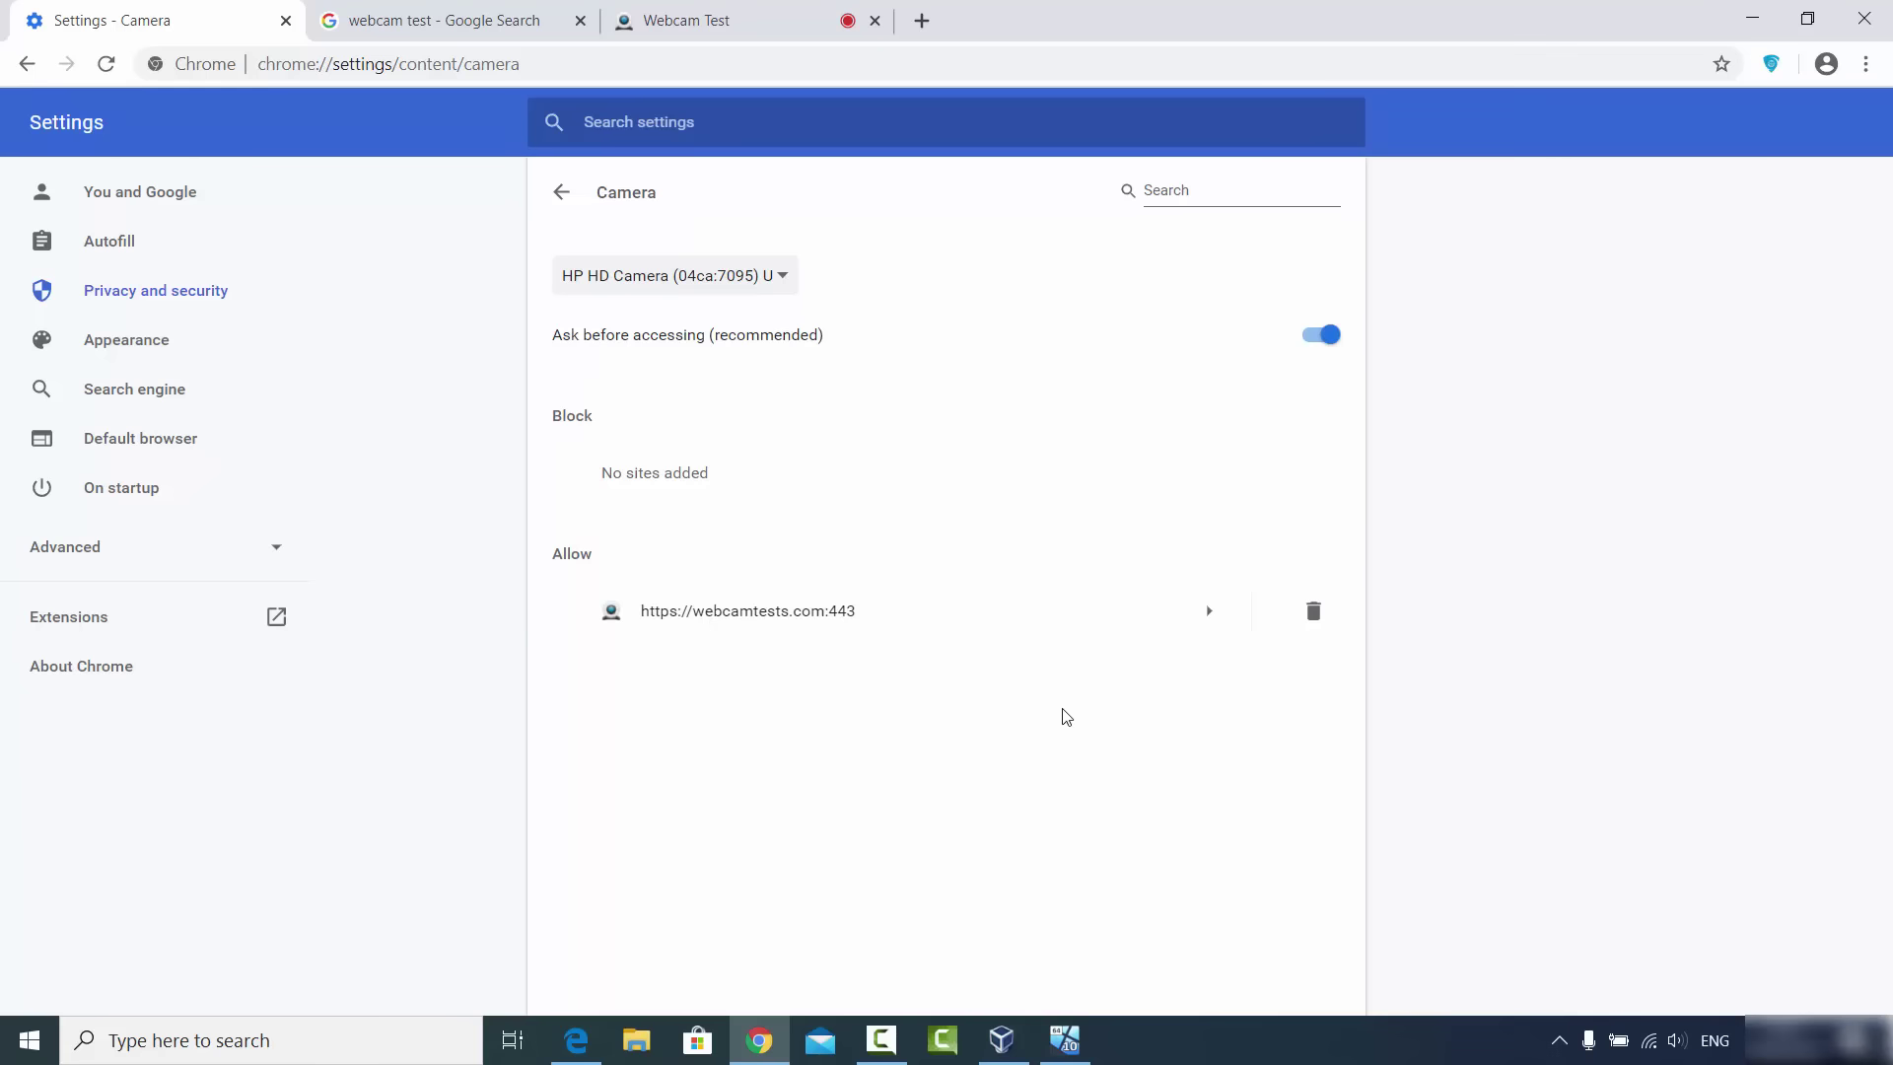
left_click(1313, 613)
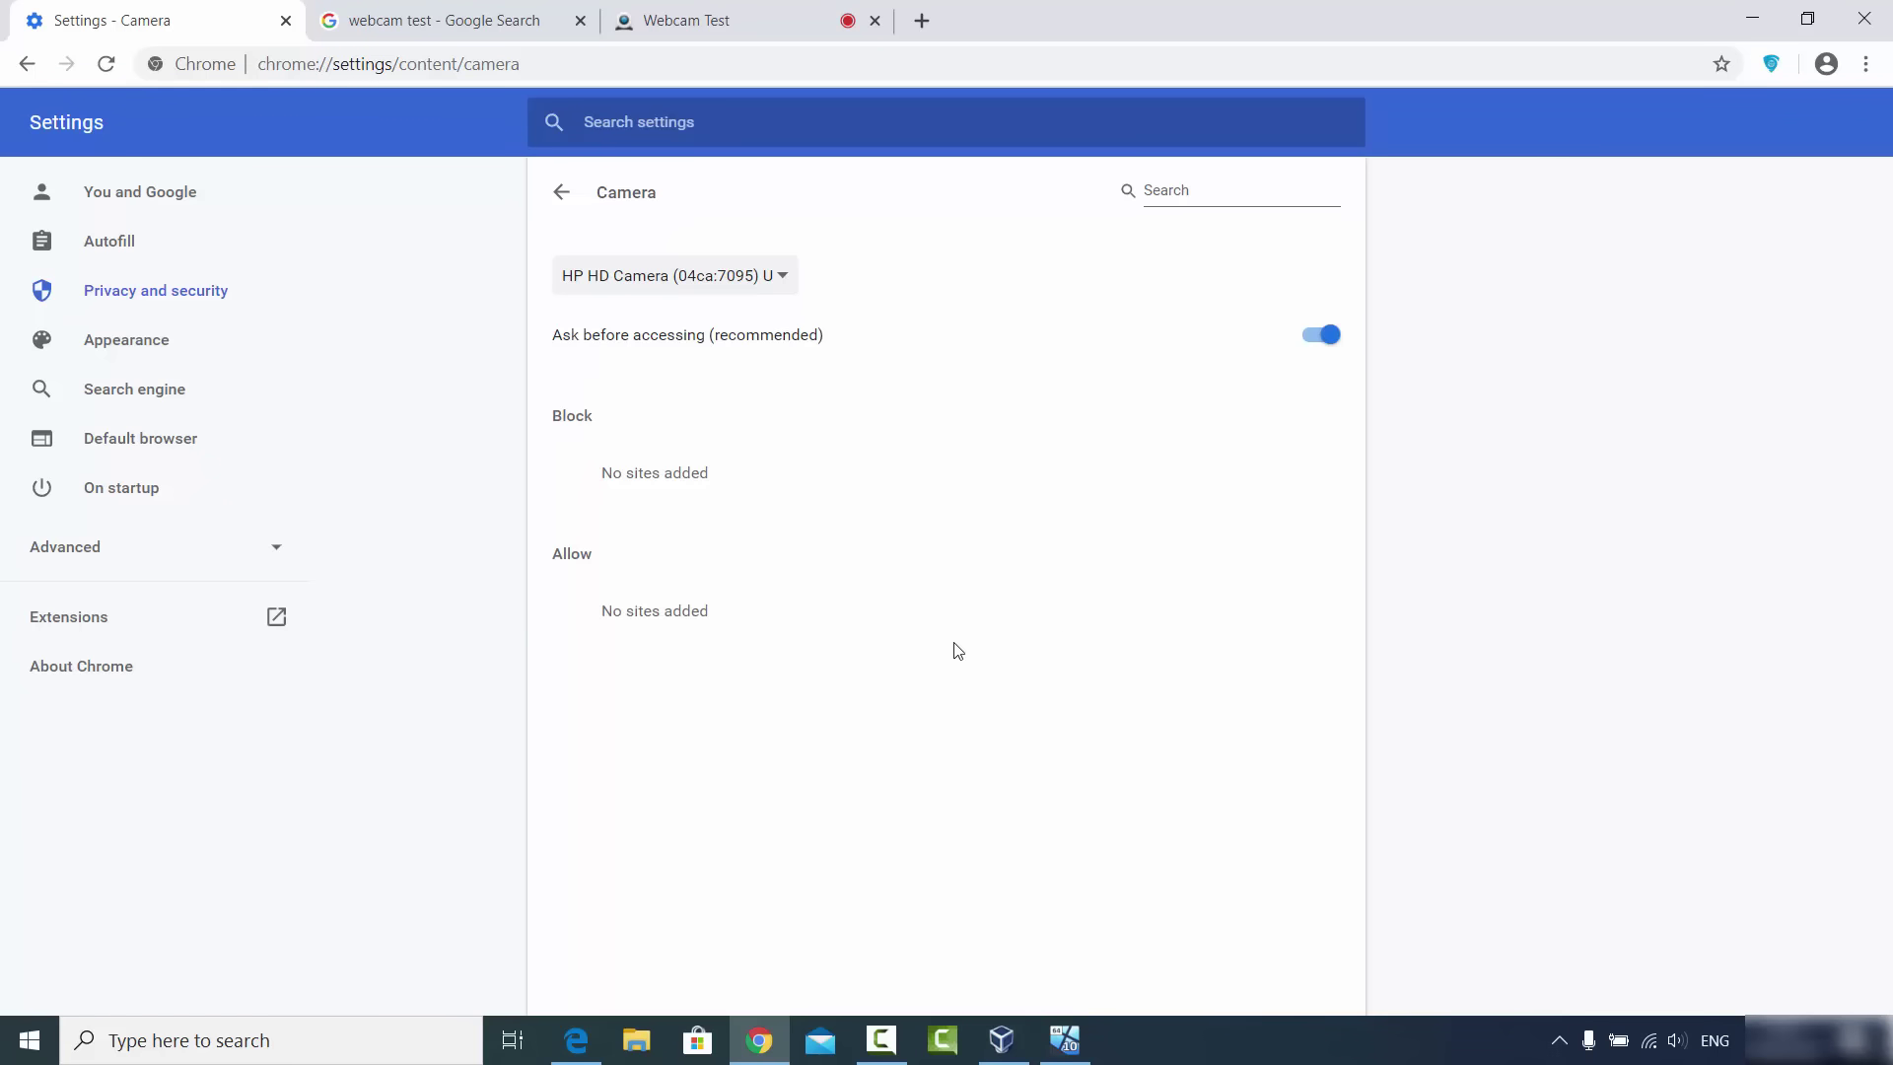
left_click(874, 20)
left_click(454, 20)
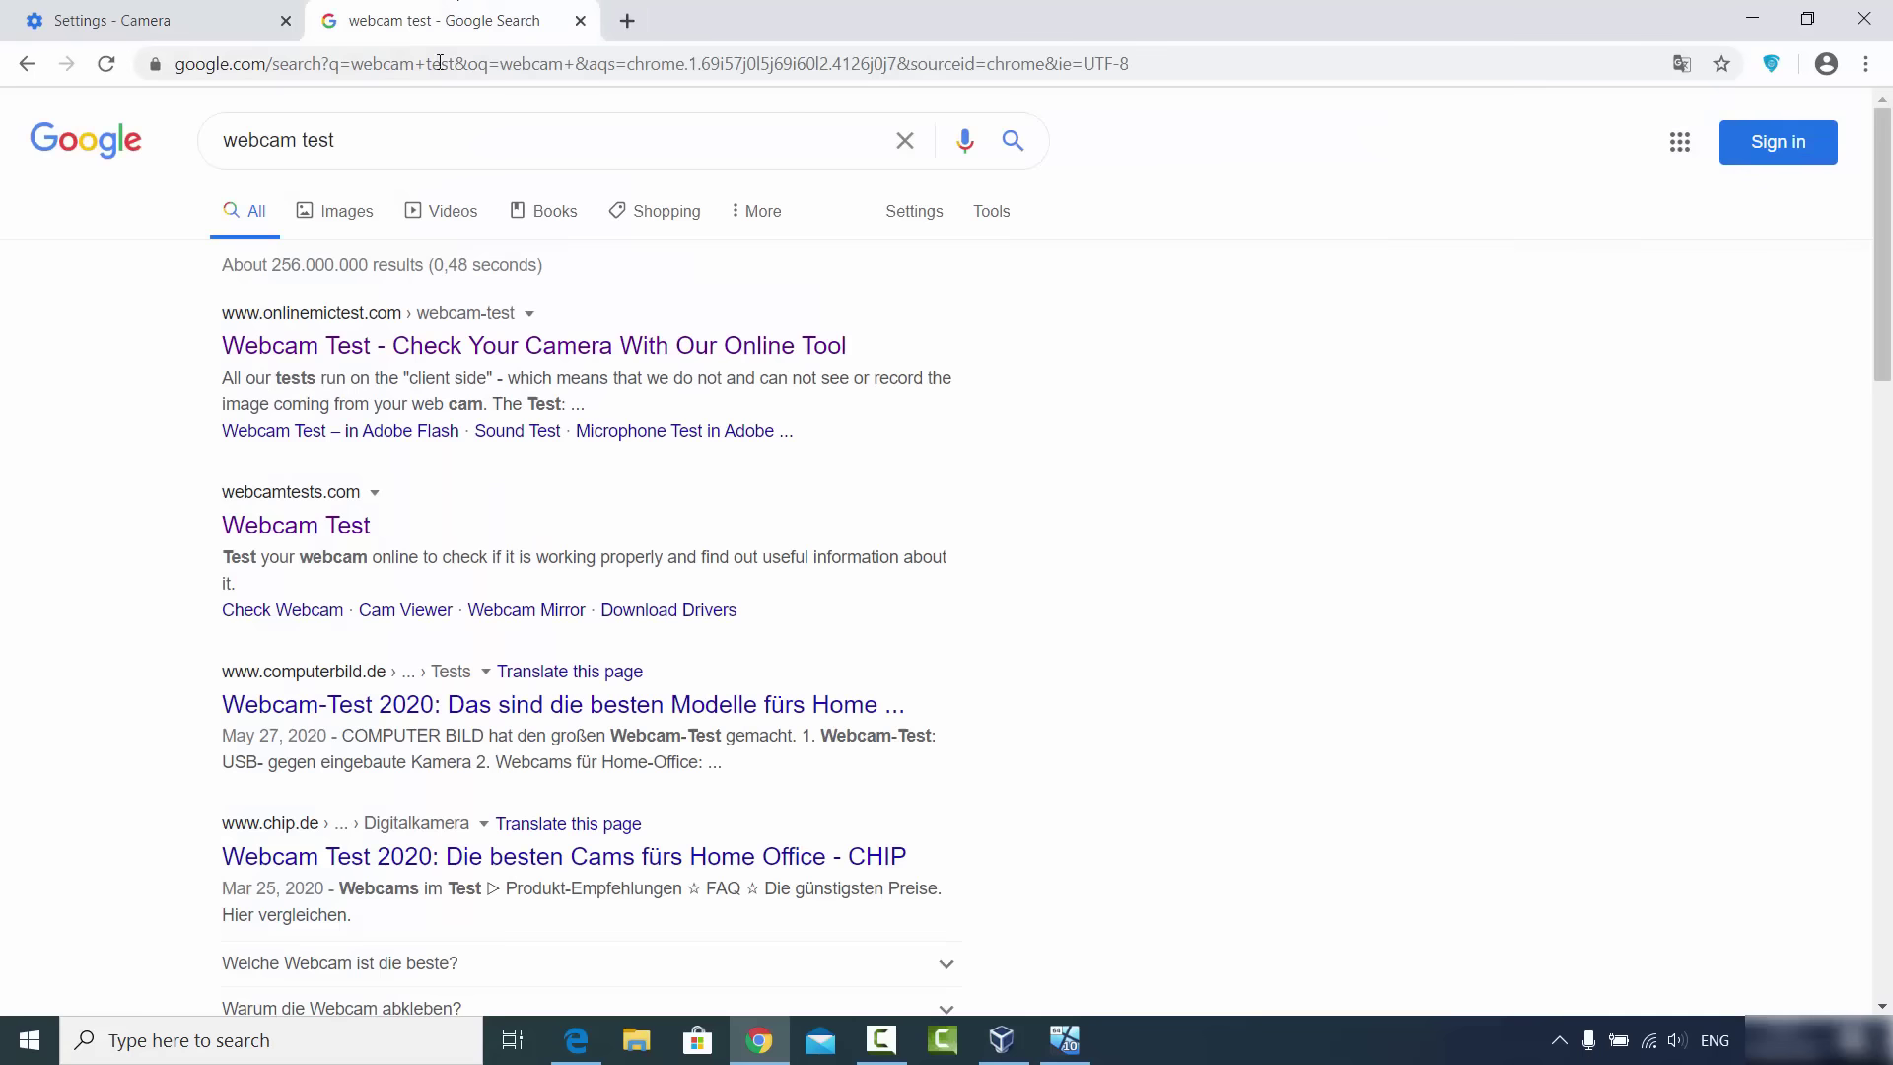
Reopen webcamtests.com, rerun 'Test my cam' and Block the camera permission request.
middle_click(267, 535)
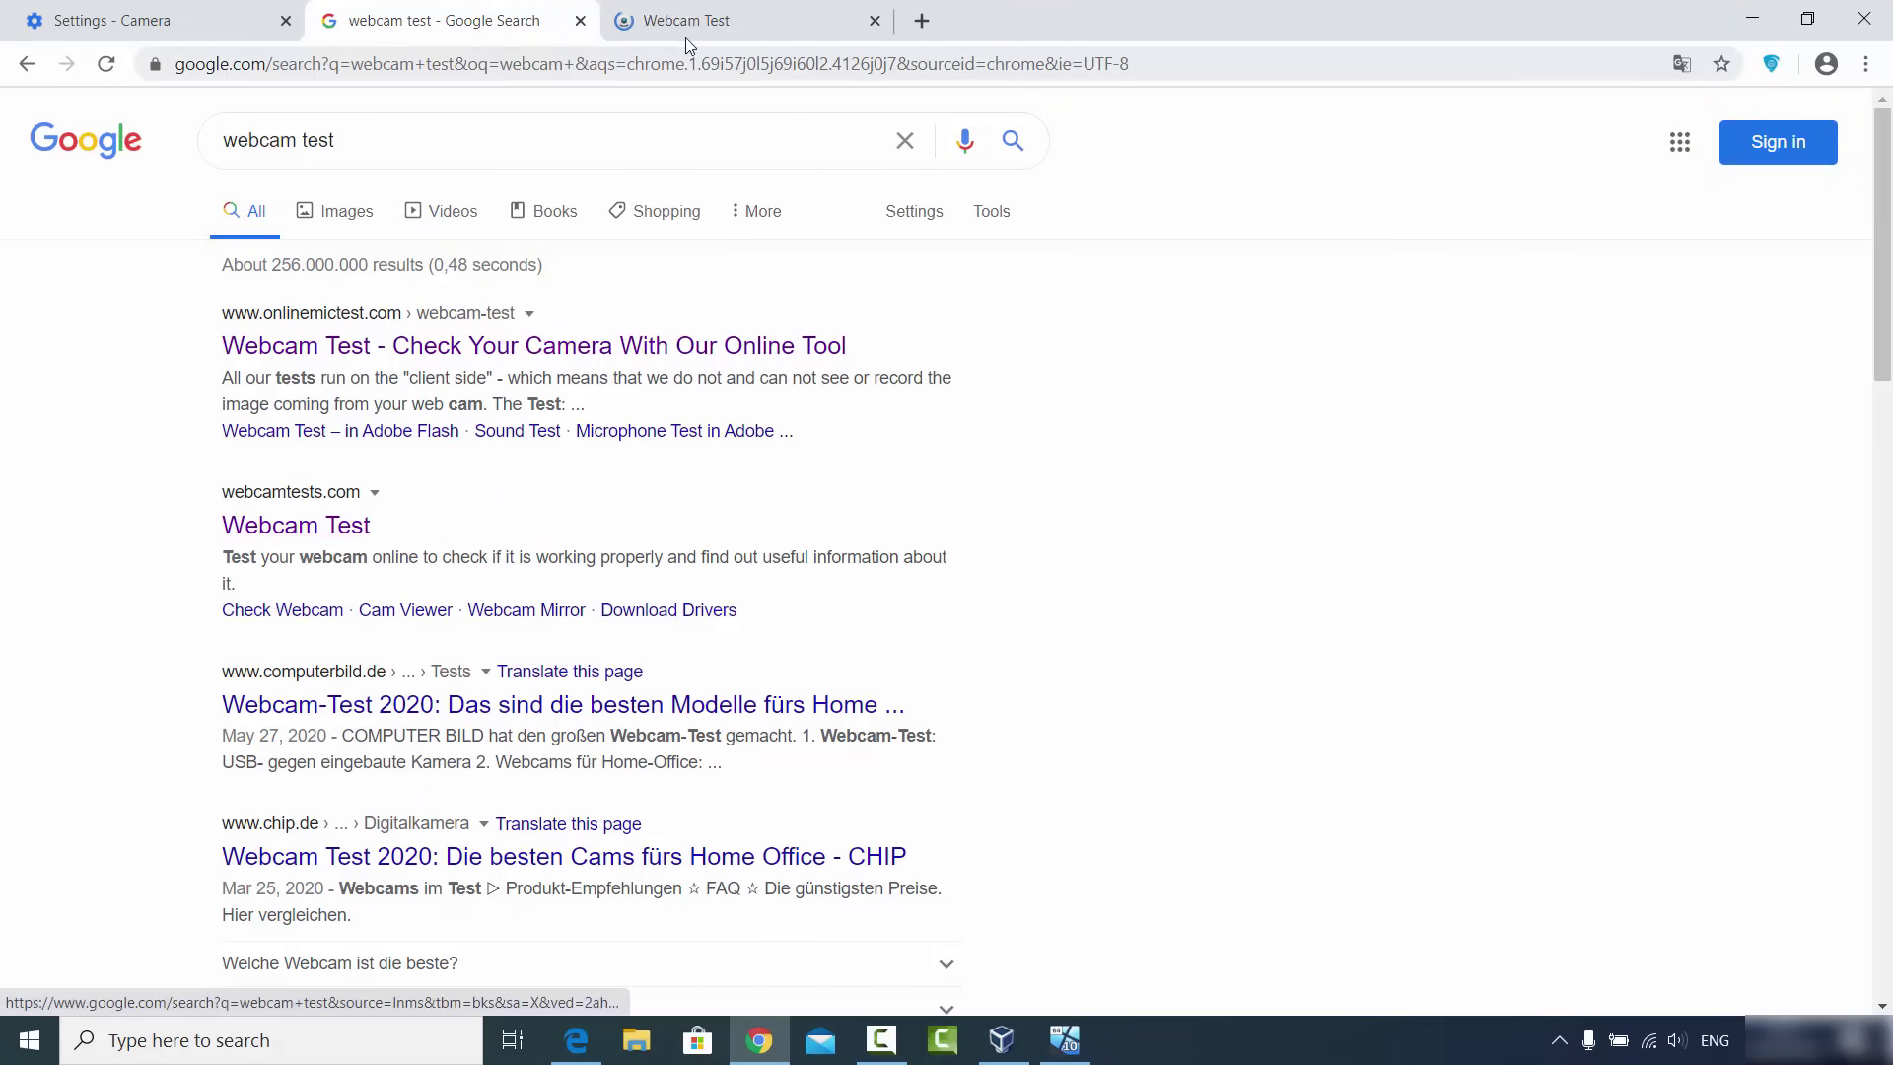
key("ctrl+Tab")
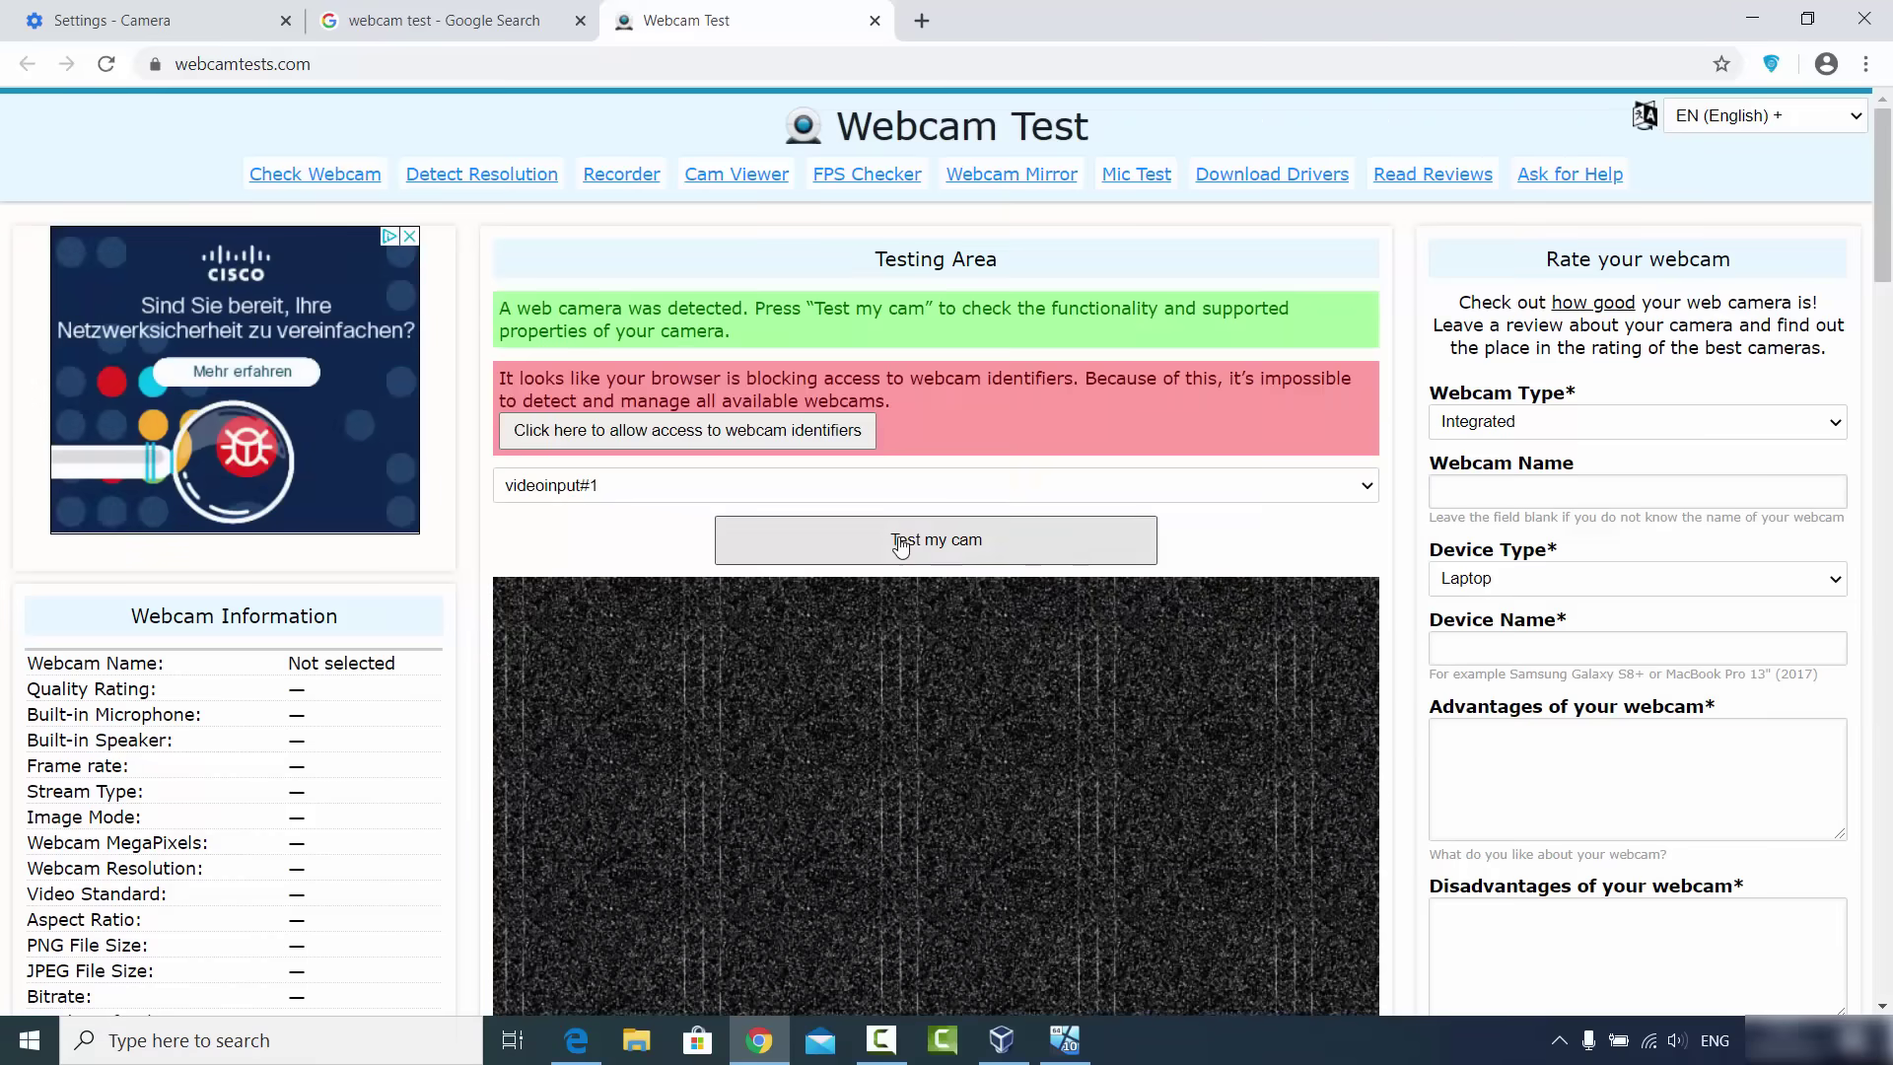
left_click(912, 548)
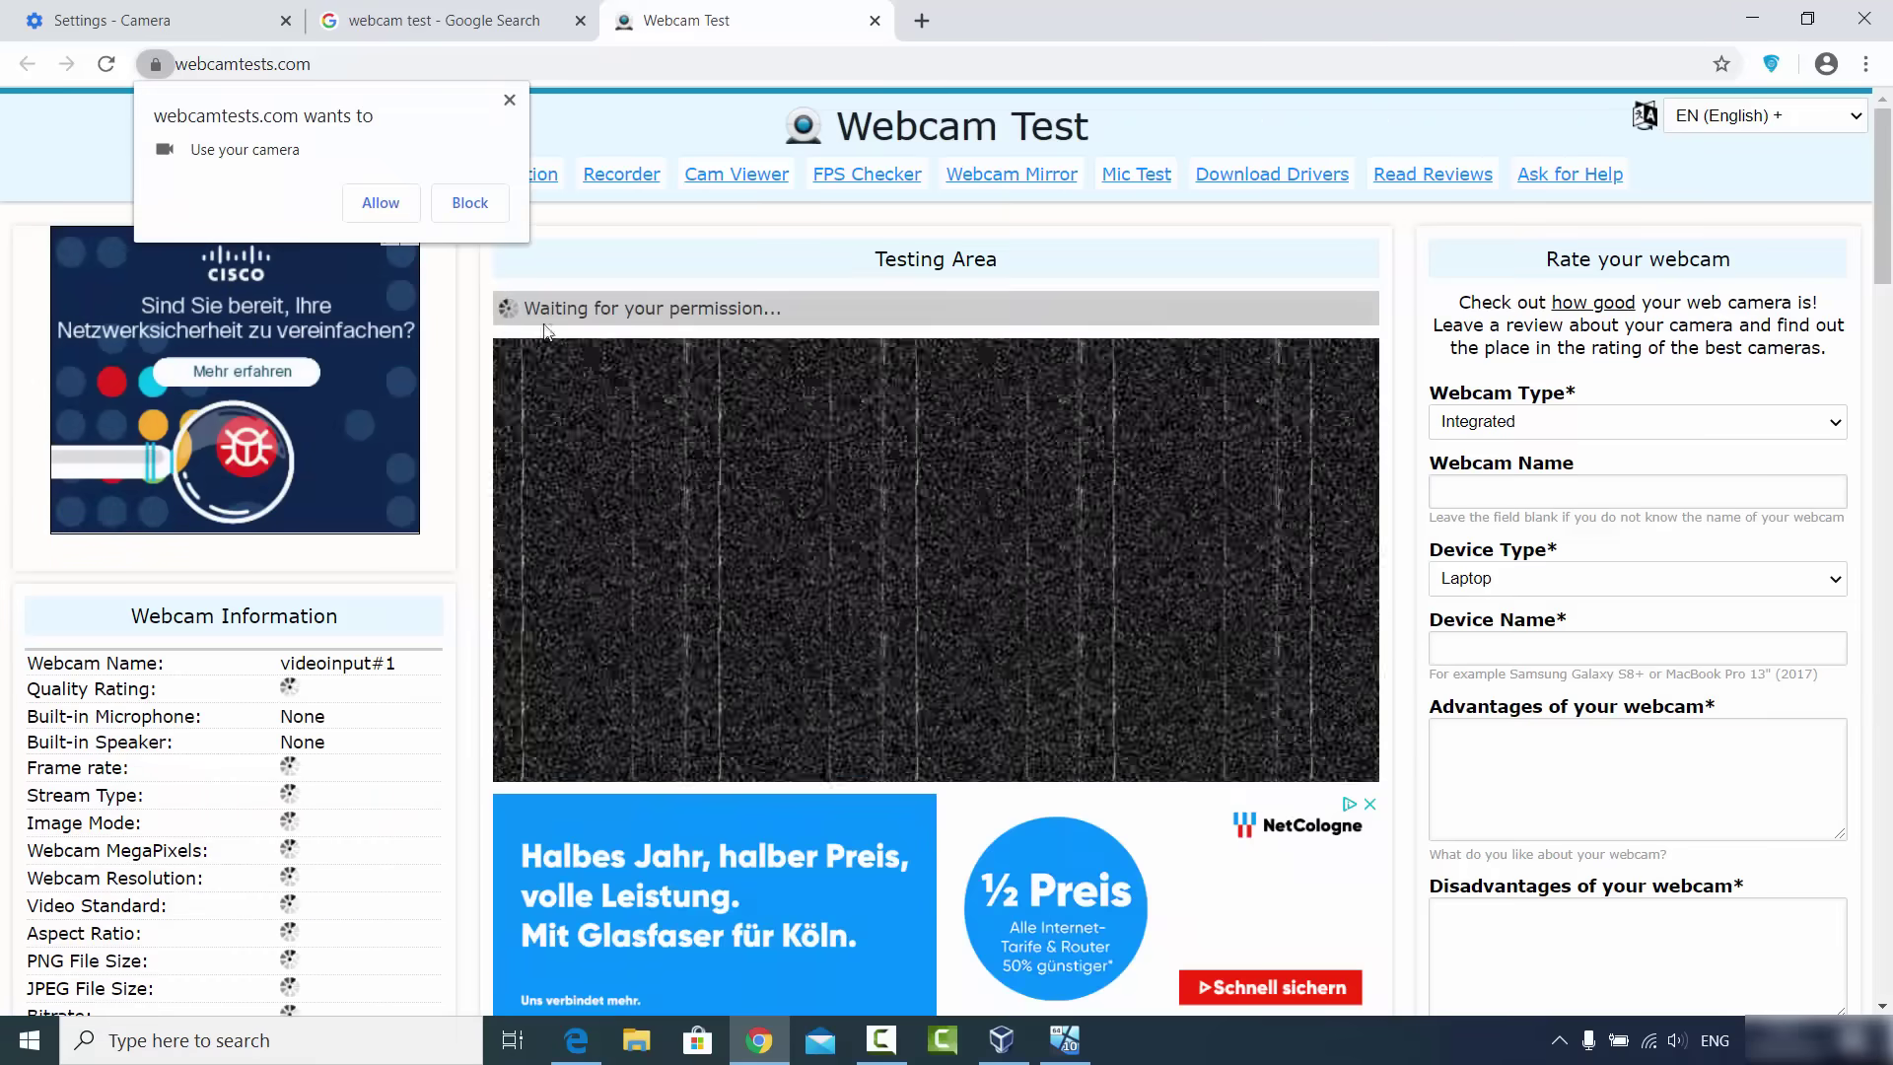
left_click(470, 204)
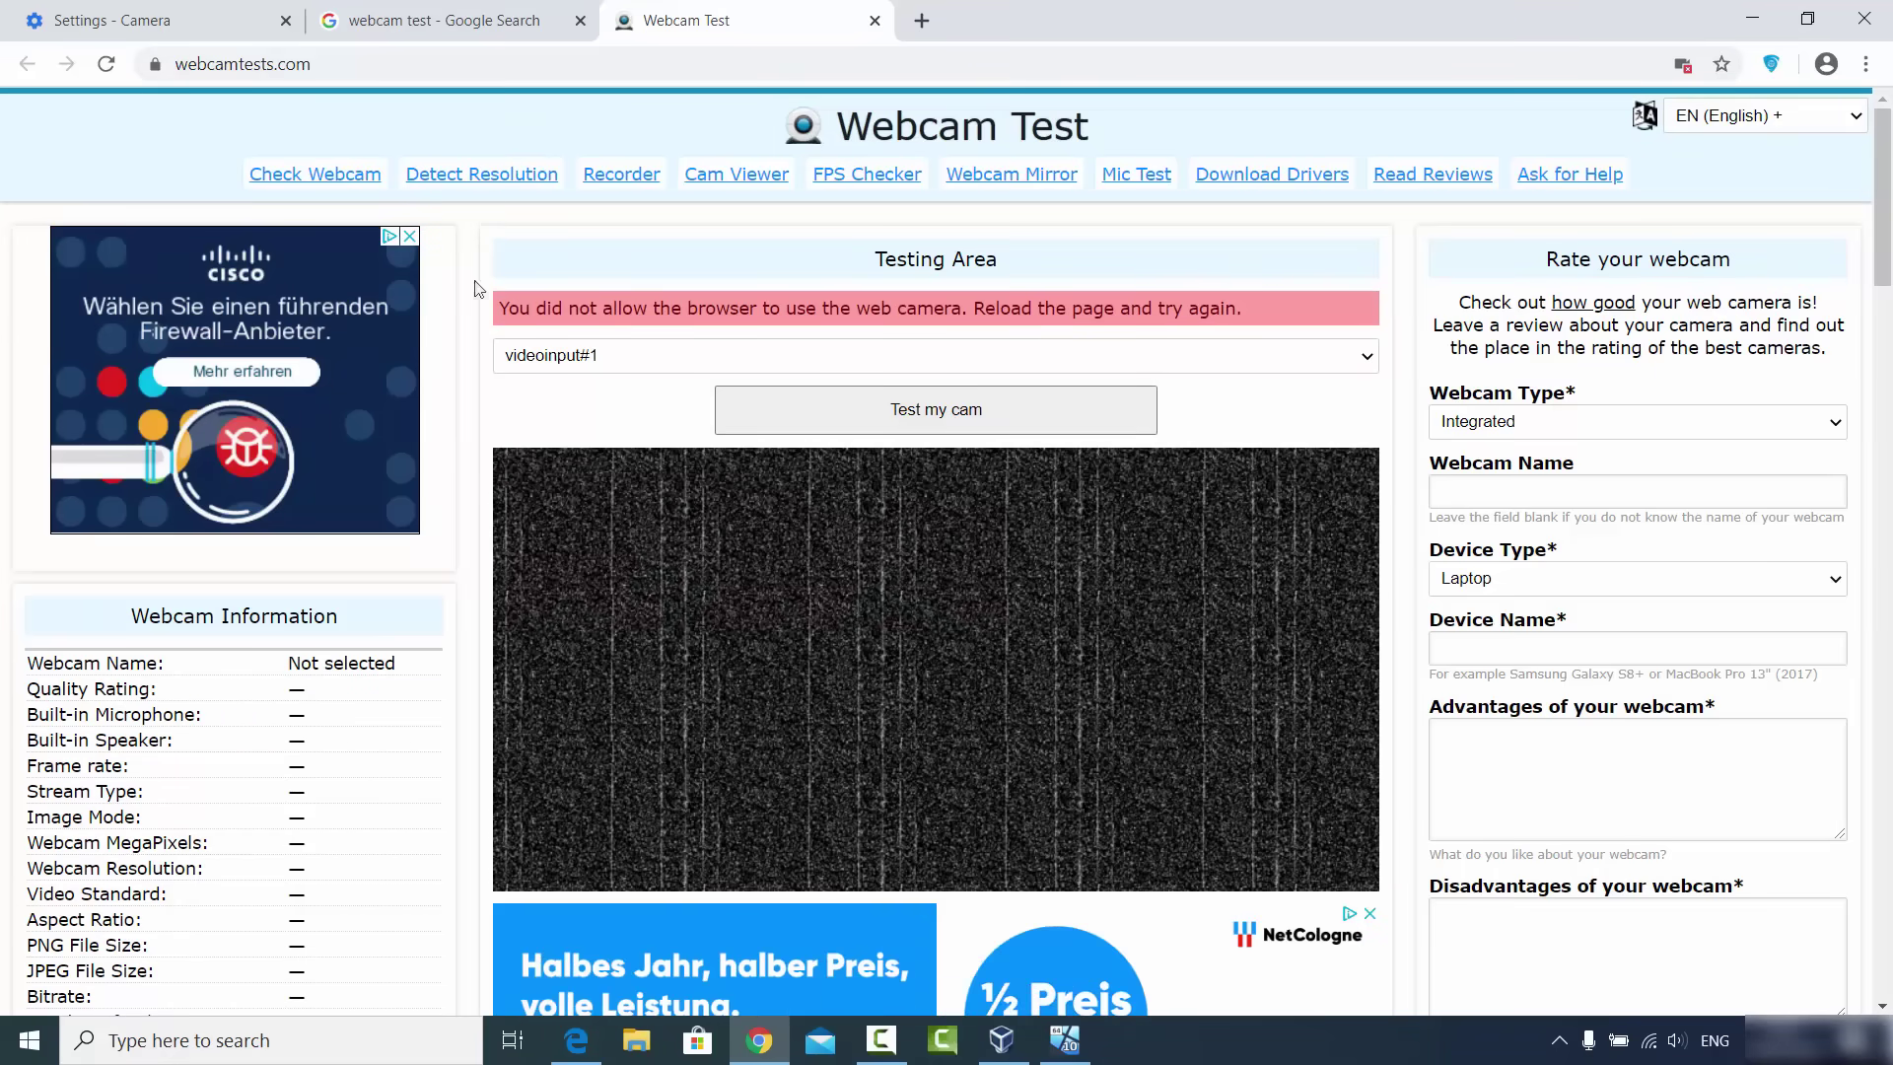
left_click(187, 10)
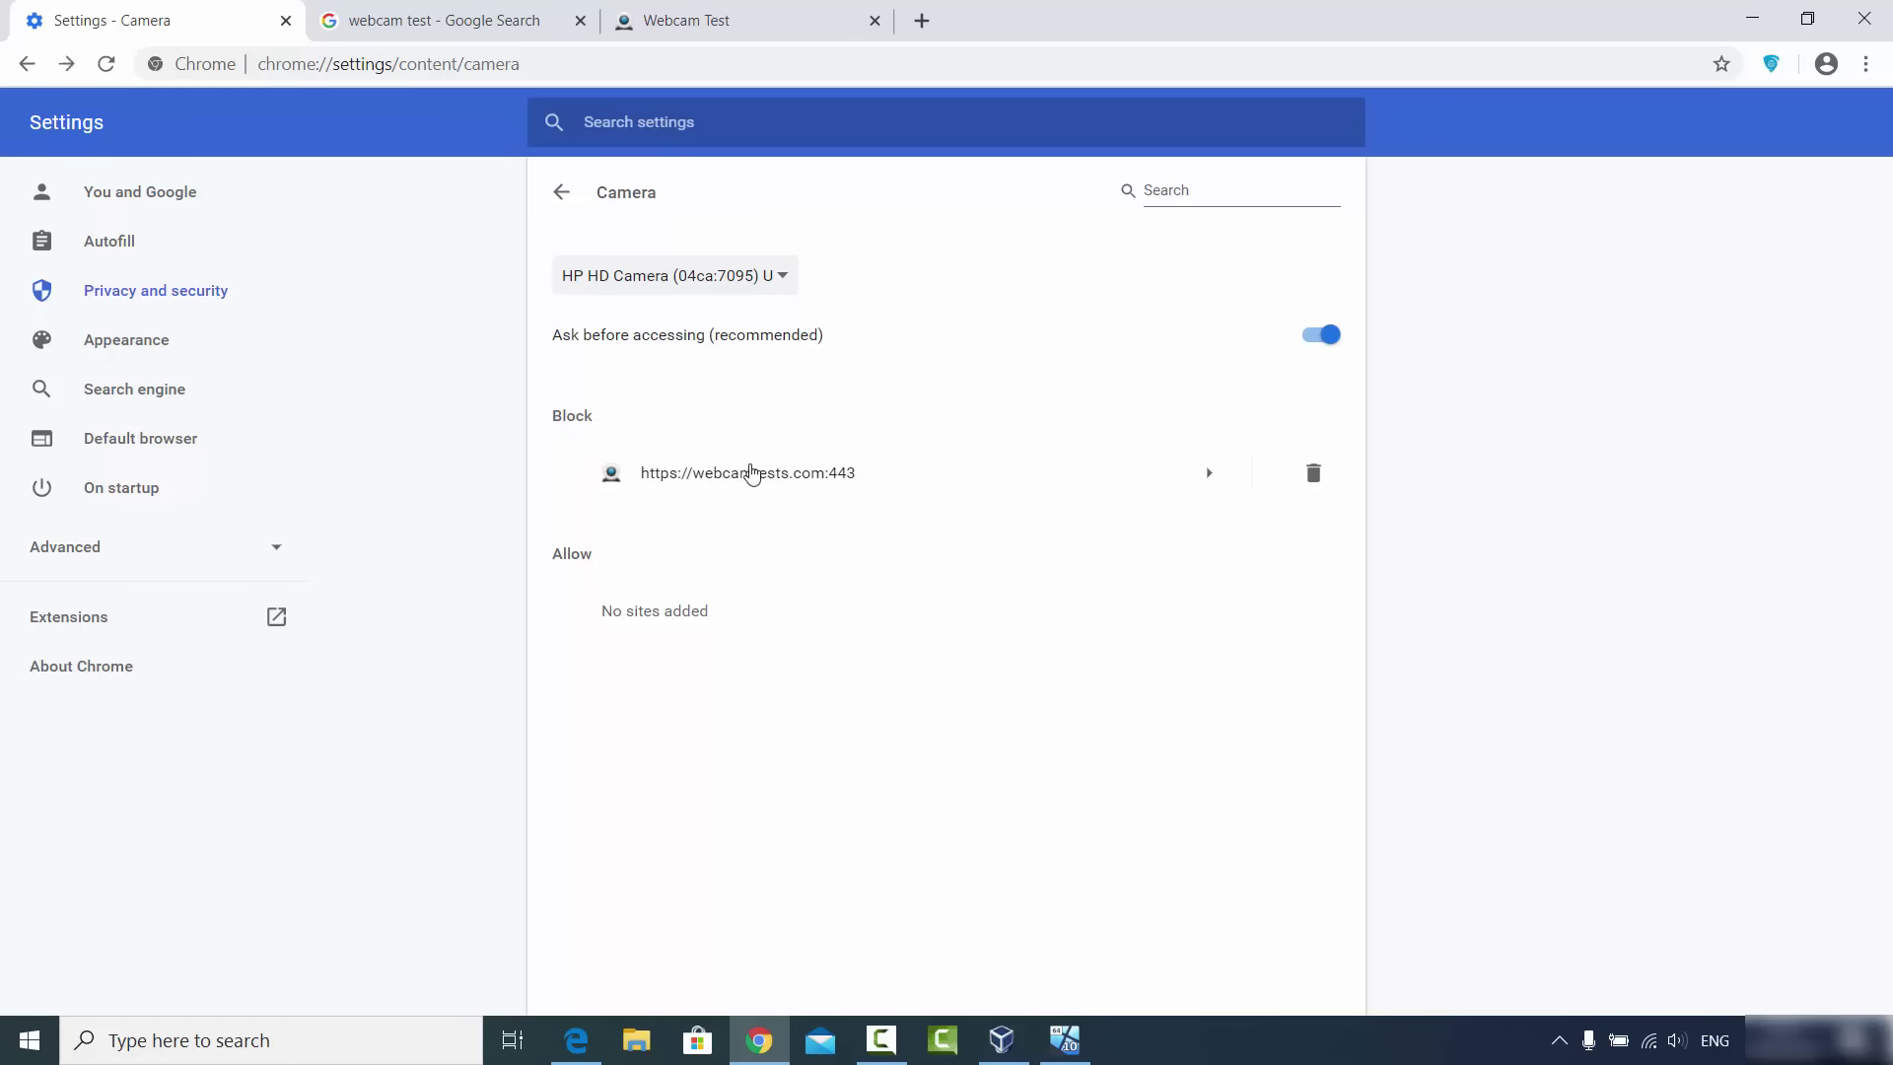
left_click(1313, 476)
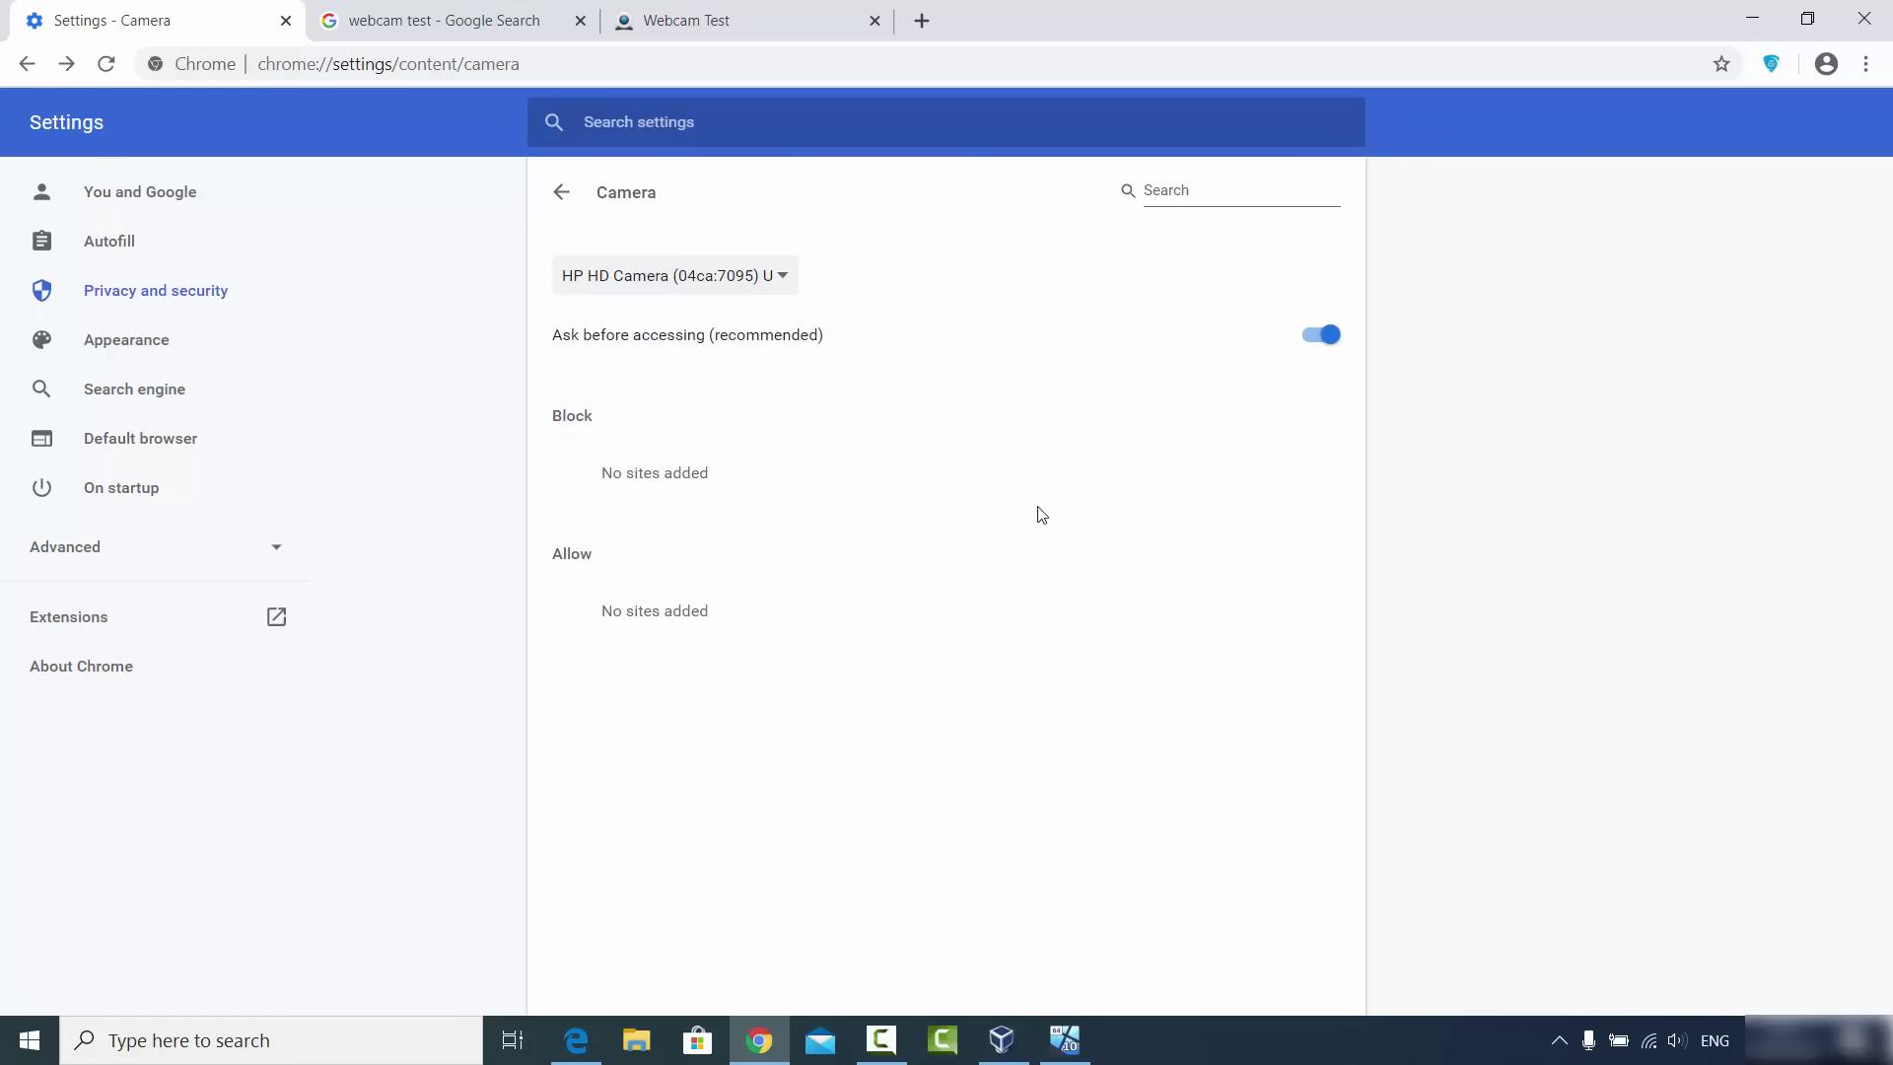